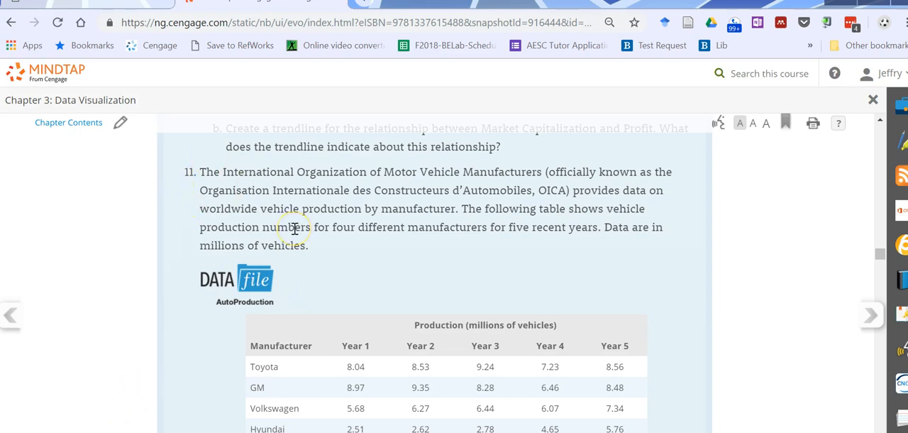
- Review the AutoProduction exercise, then switch to Tableau and connect to the AutoProduction Excel workbook in the CH 03 folder
{"action": "scroll", "coordinate": [294, 228], "scroll_direction": "down", "scroll_amount": 2}
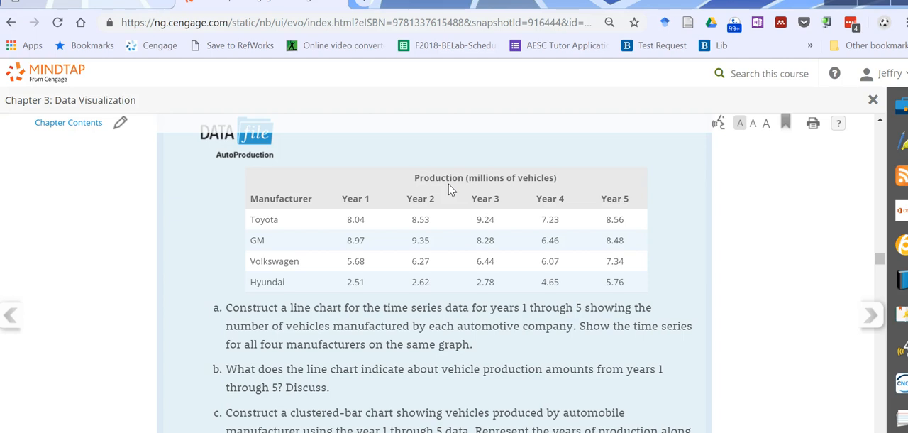
{"action": "scroll", "coordinate": [249, 204], "scroll_direction": "up", "scroll_amount": 1}
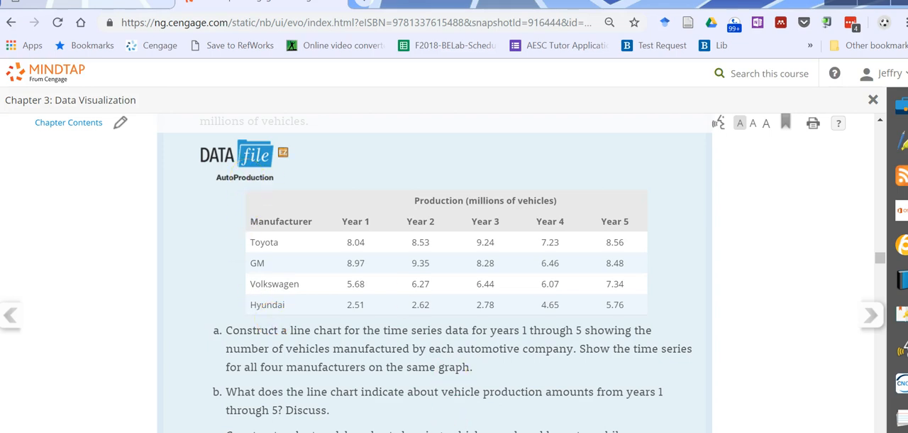
{"action": "left_click", "coordinate": [375, 432]}
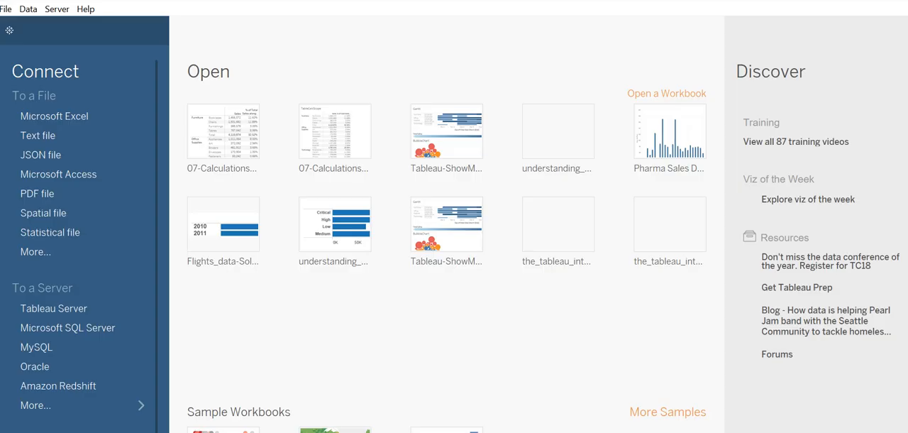
{"action": "left_click", "coordinate": [61, 117]}
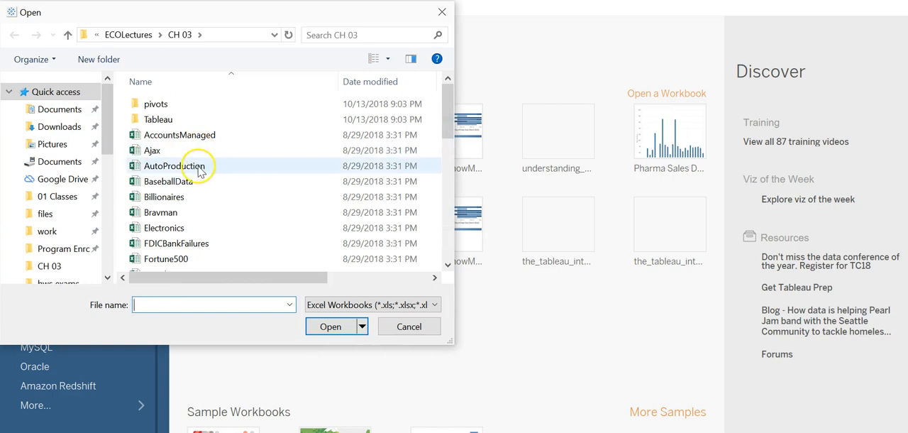
{"action": "left_click", "coordinate": [199, 170]}
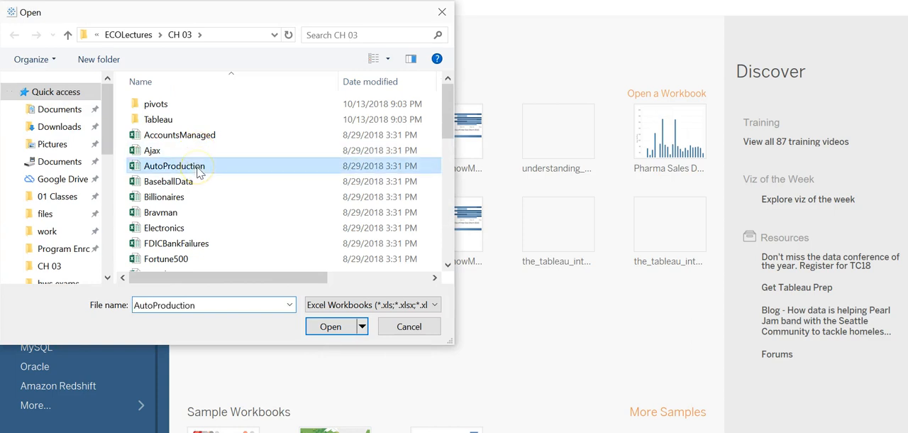
{"action": "left_click", "coordinate": [334, 327]}
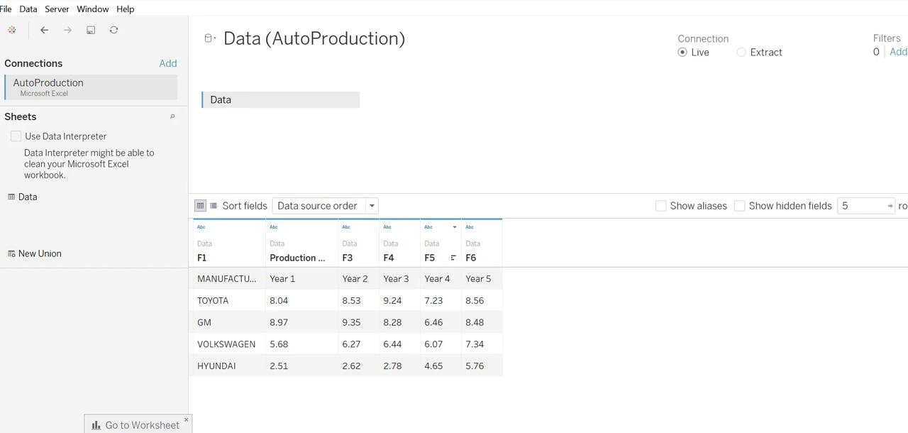
- Clean the data source with Data Interpreter and review its results key and Data sheet in the marked workbook
{"action": "left_click", "coordinate": [15, 137]}
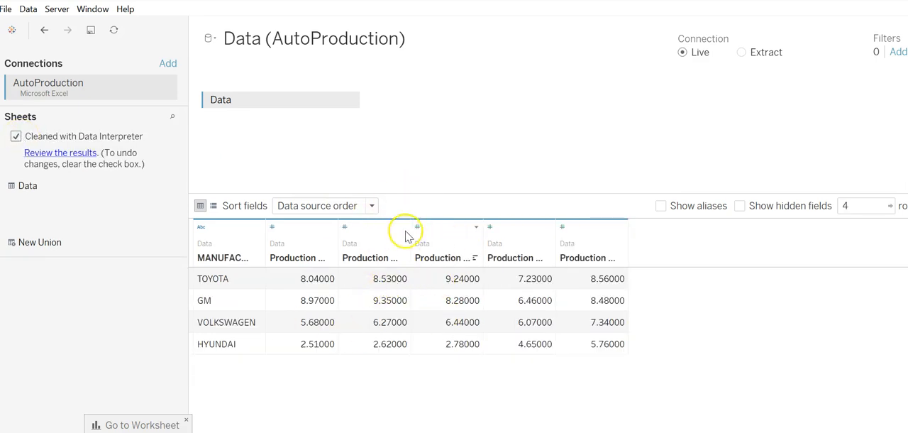
{"action": "left_click", "coordinate": [63, 154]}
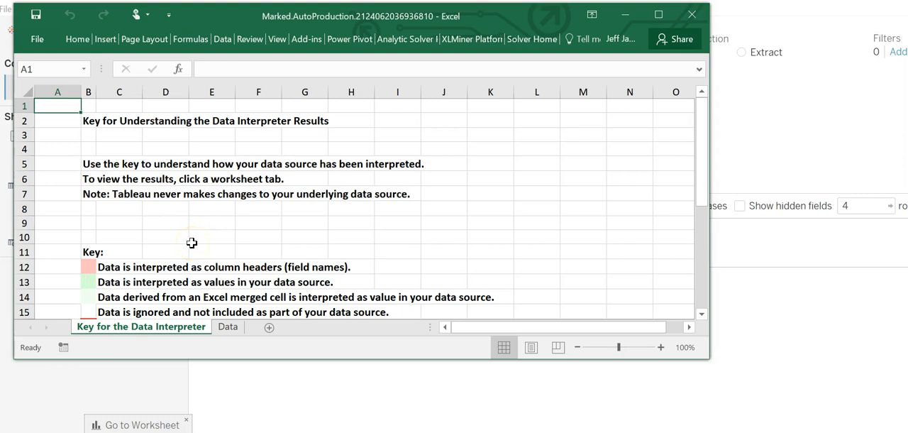
{"action": "scroll", "coordinate": [192, 242], "scroll_direction": "down", "scroll_amount": 1}
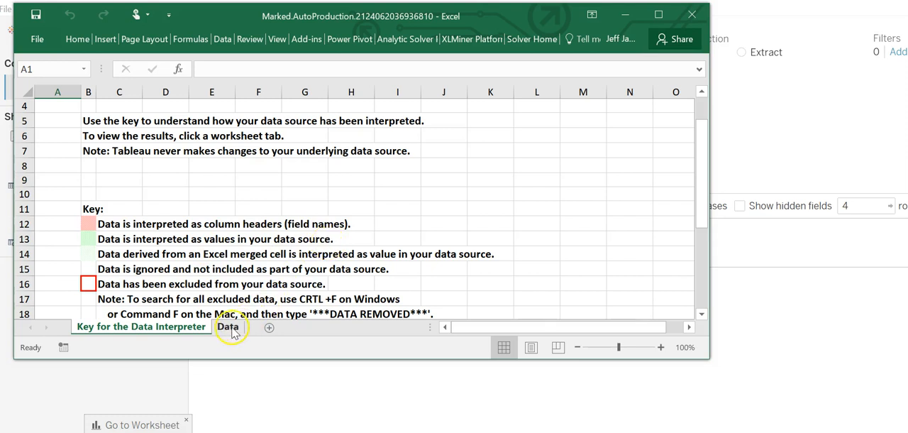
{"action": "left_click", "coordinate": [227, 327]}
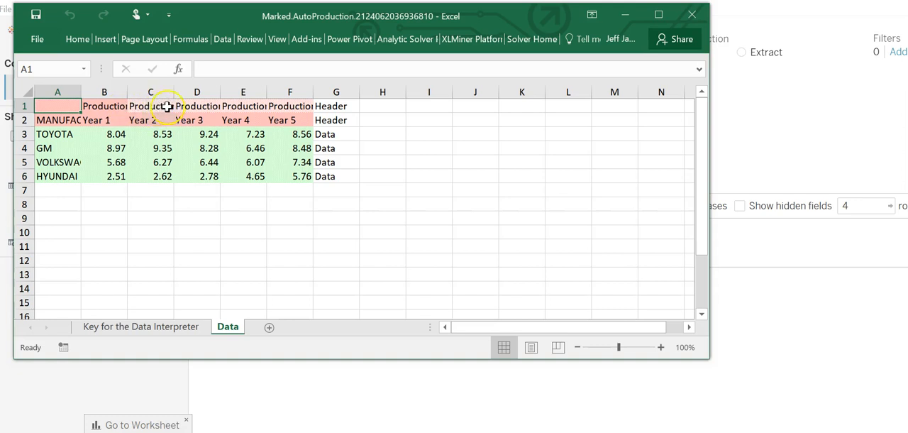
{"action": "left_click", "coordinate": [100, 103]}
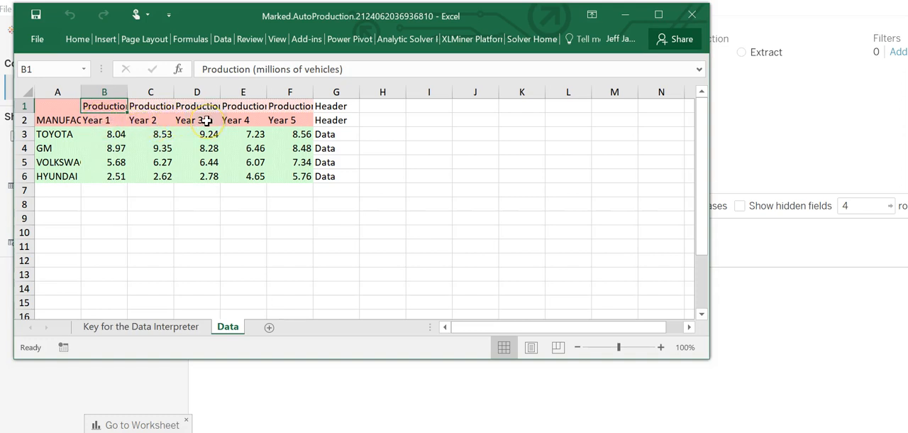
{"action": "left_click", "coordinate": [694, 14]}
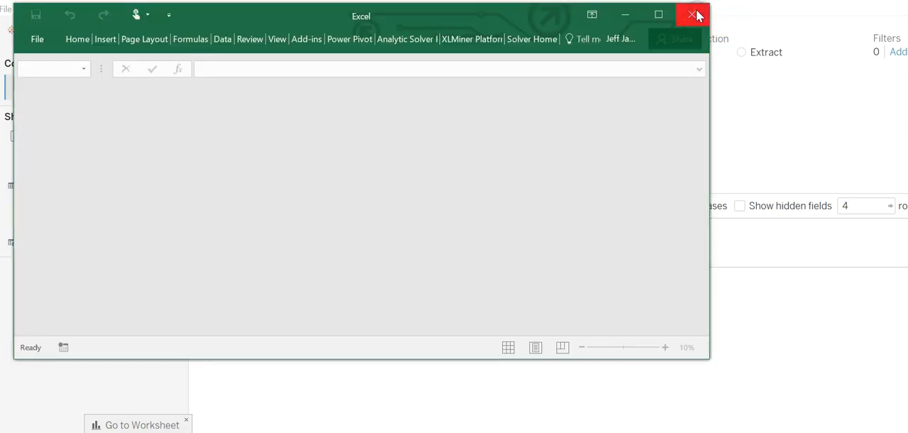
{"action": "left_click", "coordinate": [694, 14]}
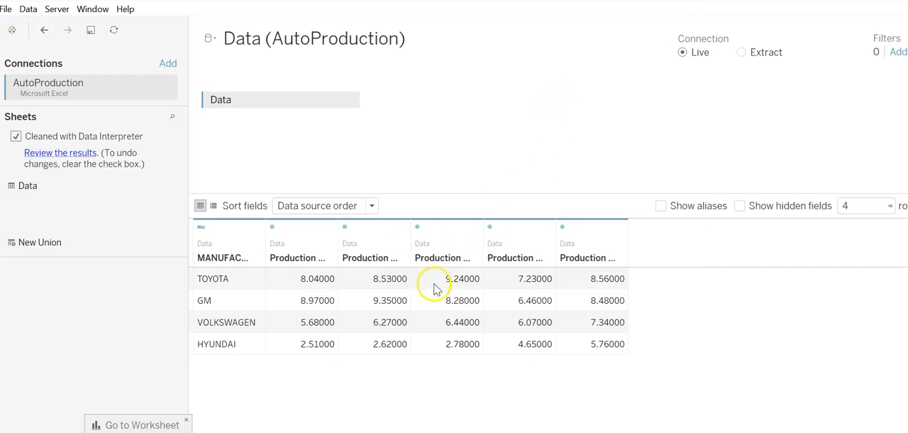
- Rename the first production column as Year 1 by removing the "Production (millions of vehicles)" prefix
{"action": "double_click", "coordinate": [308, 258]}
{"action": "left_click", "coordinate": [300, 258]}
{"action": "double_click", "coordinate": [300, 258]}
{"action": "left_click_drag", "start_coordinate": [300, 259], "coordinate": [227, 253]}
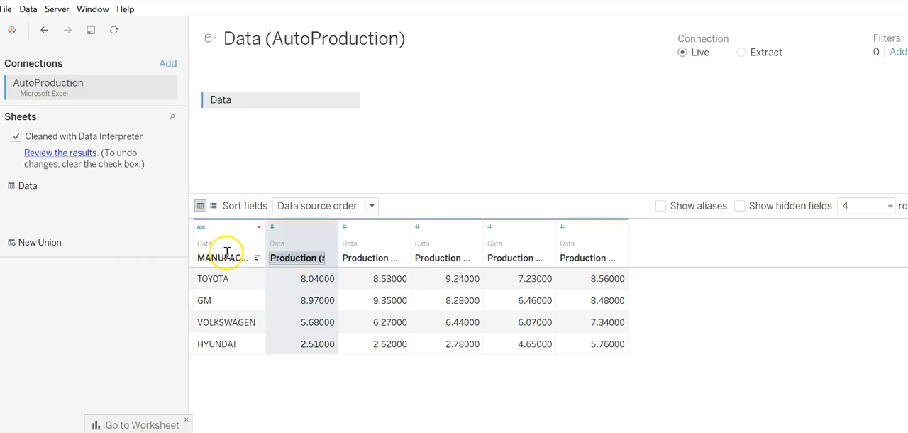
{"action": "key", "text": "BackSpace"}
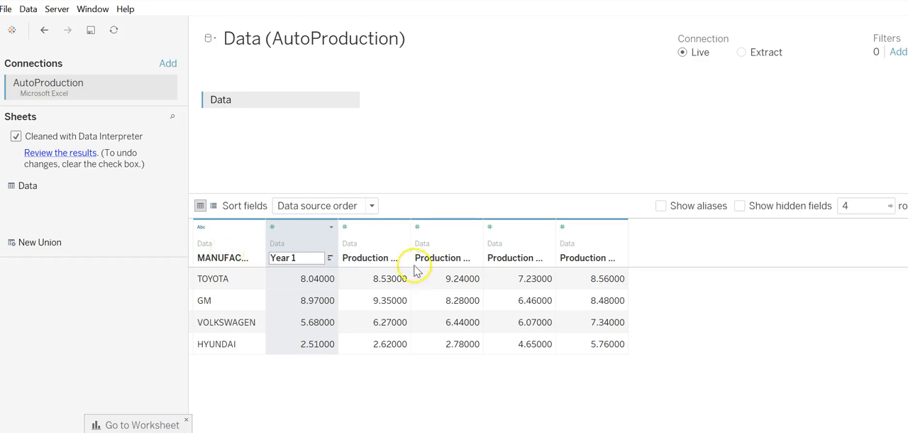
{"action": "key", "text": "Return"}
- Shorten the name of the second production column to Year 2
{"action": "double_click", "coordinate": [350, 258]}
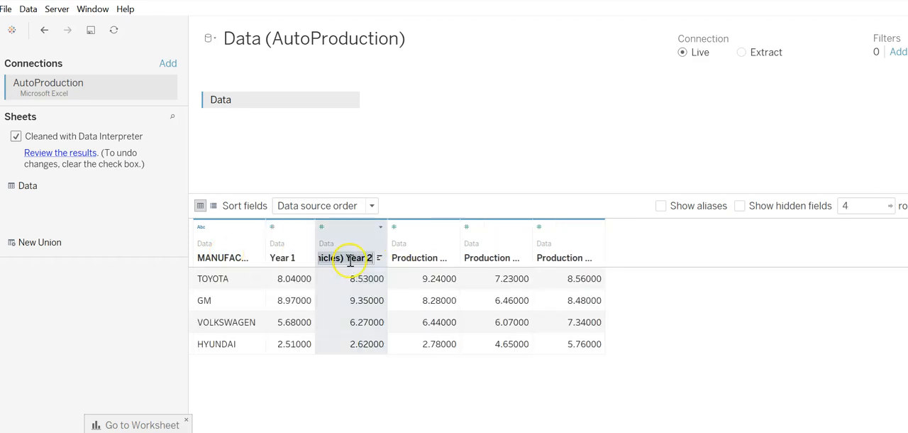
{"action": "left_click", "coordinate": [346, 255]}
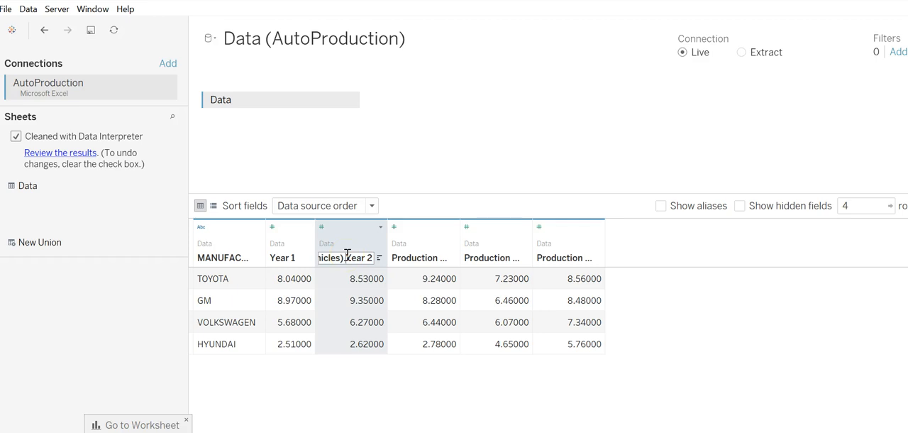
{"action": "key", "text": "shift+Home"}
{"action": "key", "text": "BackSpace"}
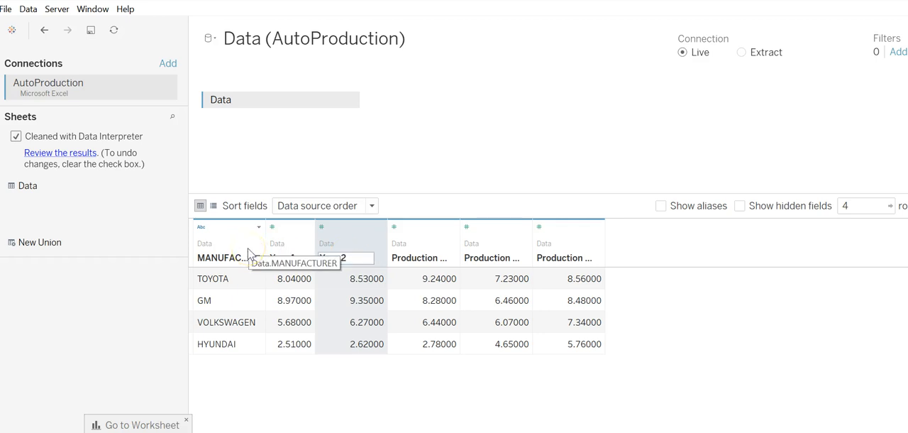
{"action": "key", "text": "Return"}
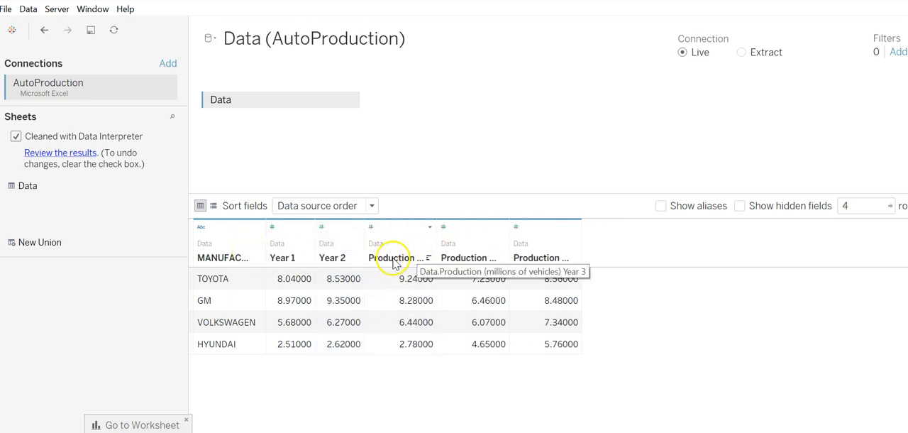
- Shorten the name of the third production column to Year 3
{"action": "double_click", "coordinate": [393, 260]}
{"action": "left_click_drag", "start_coordinate": [396, 258], "coordinate": [326, 253]}
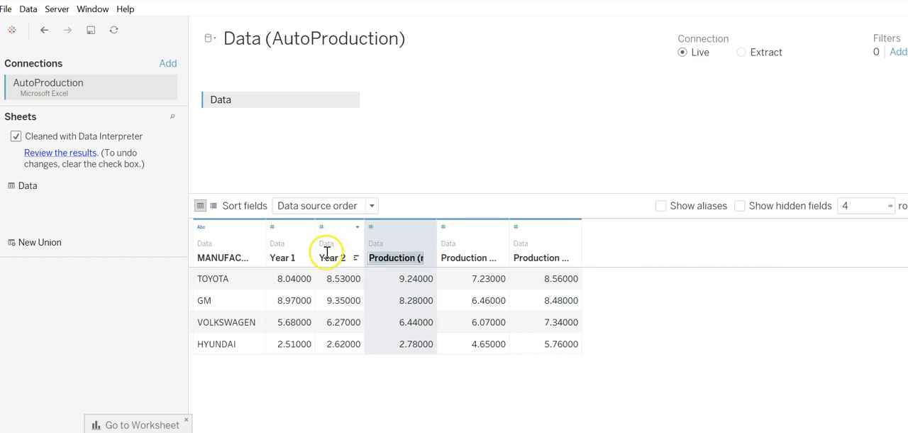
{"action": "key", "text": "BackSpace"}
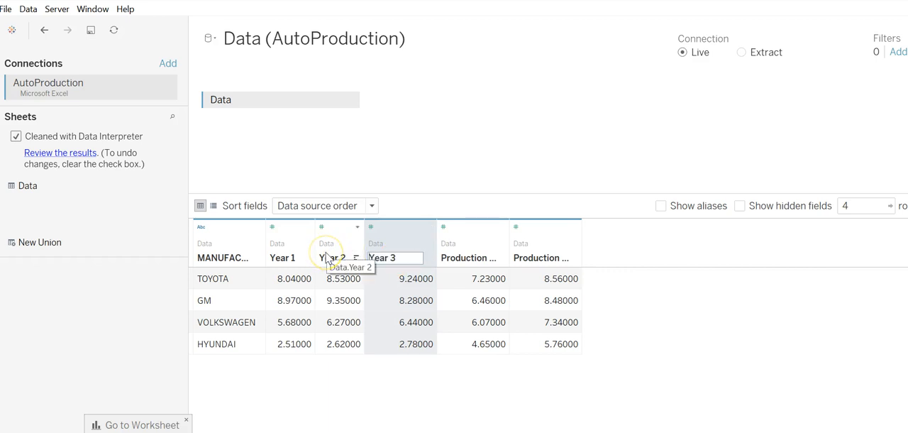
{"action": "left_click", "coordinate": [473, 260]}
- Shorten the name of the fourth production column to Year 4
{"action": "double_click", "coordinate": [454, 259]}
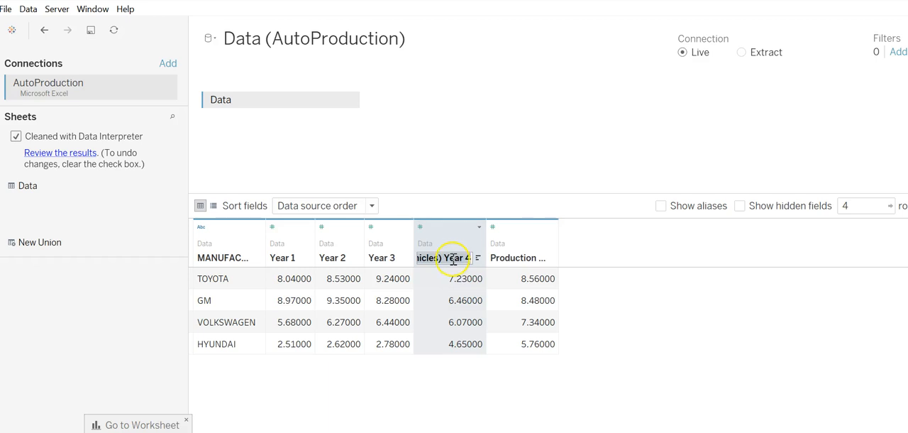
{"action": "left_click", "coordinate": [444, 258]}
{"action": "key", "text": "shift+Home"}
{"action": "key", "text": "BackSpace"}
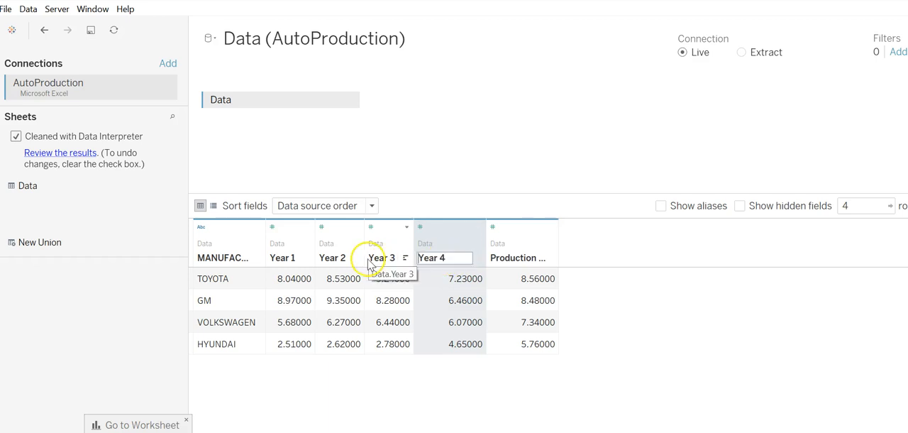
{"action": "left_click", "coordinate": [514, 258]}
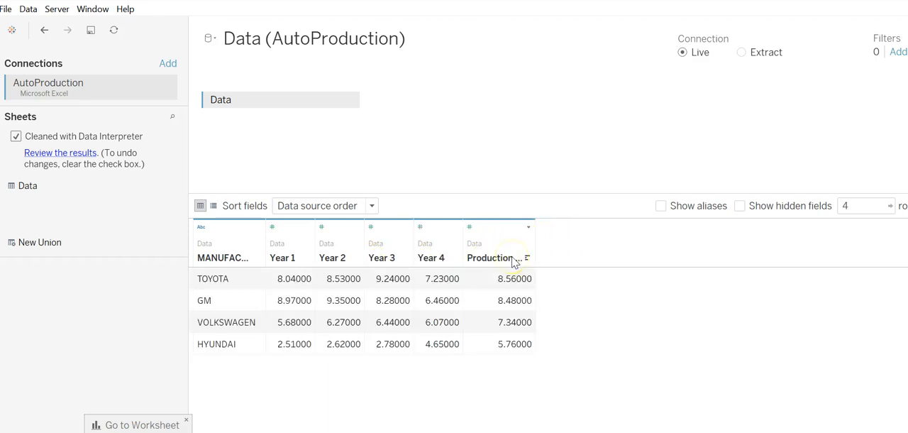
- Shorten the name of the last production column to Year 5
{"action": "double_click", "coordinate": [513, 257]}
{"action": "left_click", "coordinate": [494, 257]}
{"action": "left_click_drag", "start_coordinate": [495, 258], "coordinate": [555, 263]}
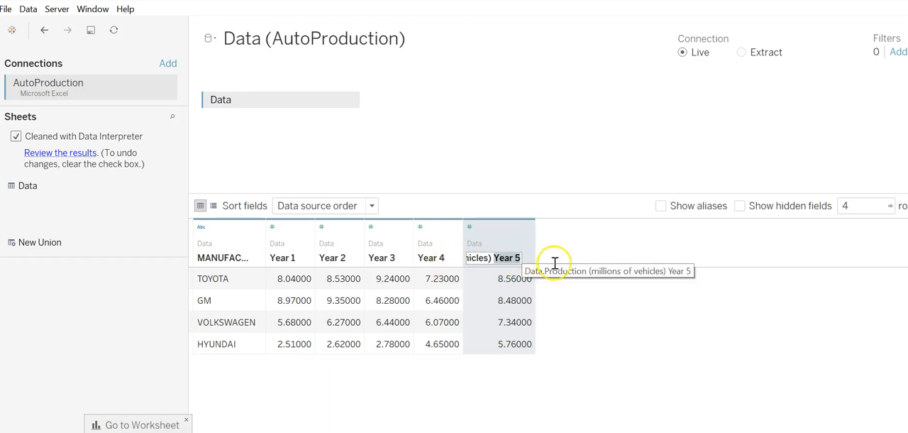
{"action": "left_click", "coordinate": [492, 257]}
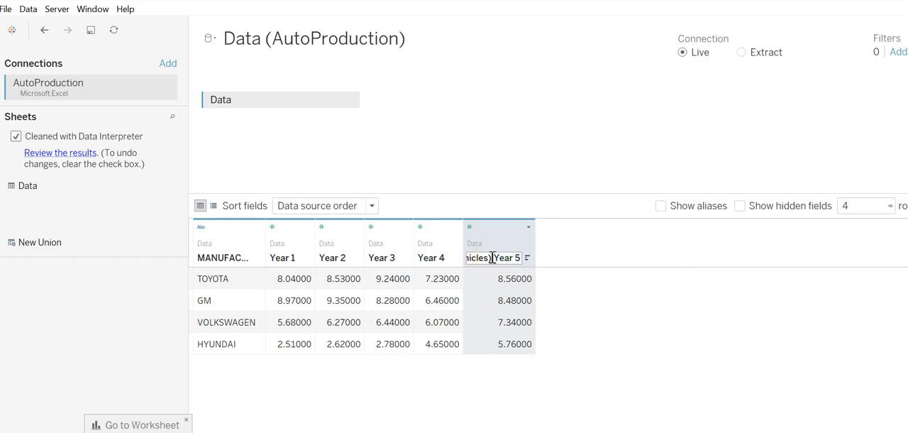
{"action": "left_click", "coordinate": [494, 258]}
{"action": "left_click", "coordinate": [494, 258]}
{"action": "left_click_drag", "start_coordinate": [495, 260], "coordinate": [425, 254]}
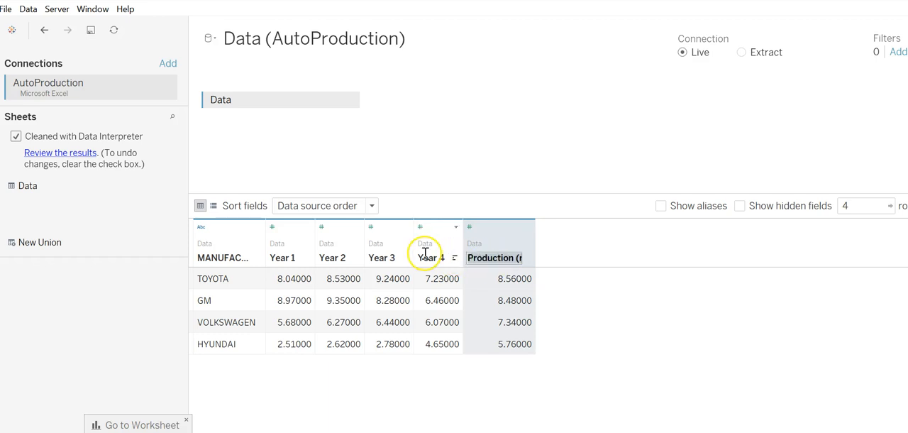
{"action": "key", "text": "BackSpace"}
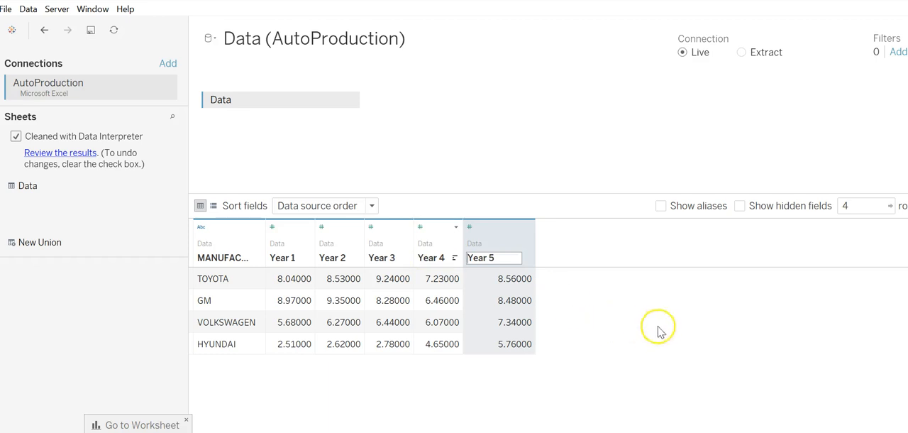
{"action": "left_click", "coordinate": [662, 330]}
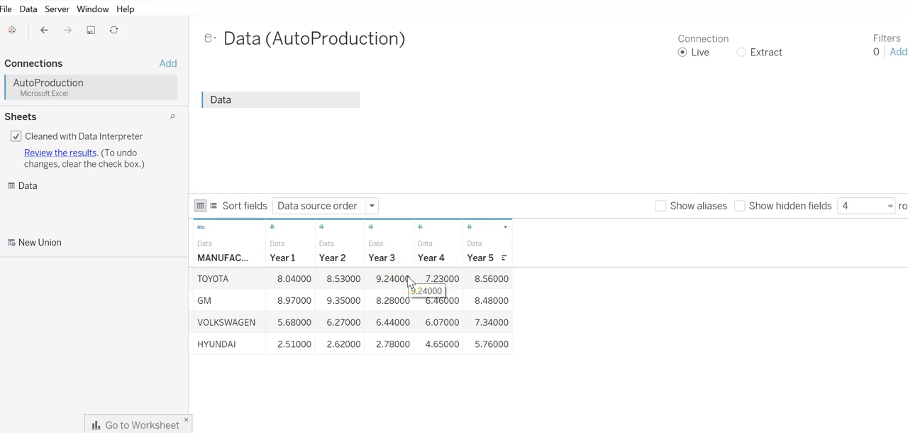
- Pivot the five columns Year 1 through Year 5 into rows
{"action": "left_click", "coordinate": [285, 261]}
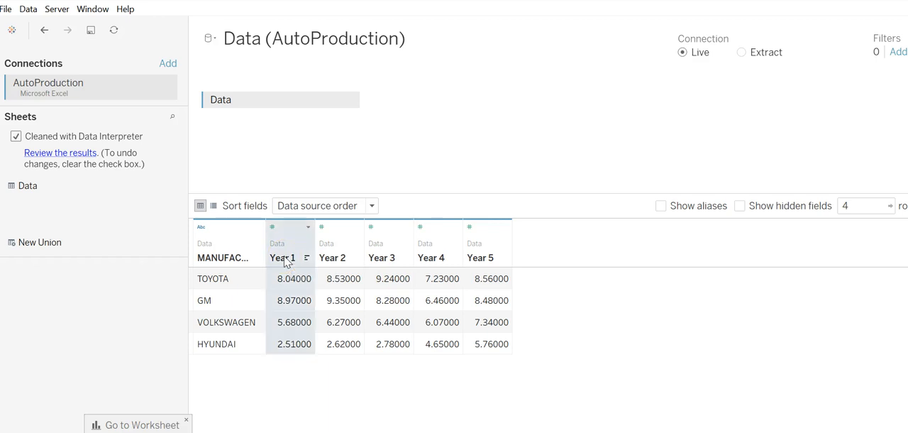
{"action": "left_click", "coordinate": [481, 256], "text": "shift"}
{"action": "right_click", "coordinate": [482, 256]}
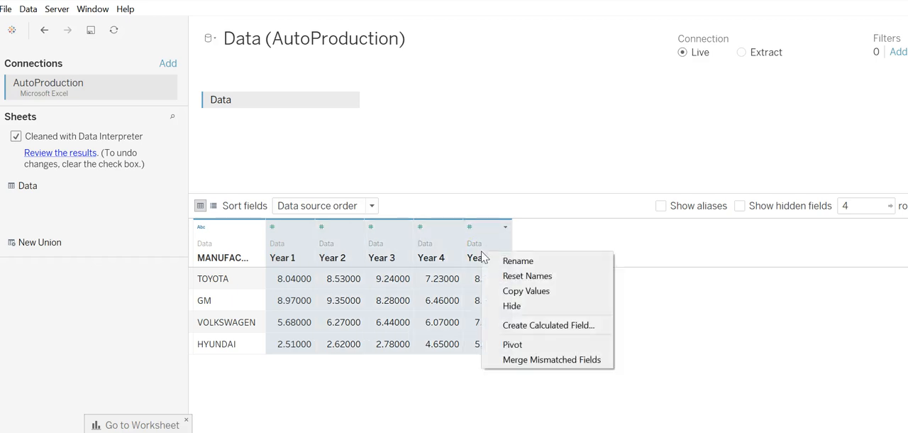
{"action": "left_click", "coordinate": [538, 347]}
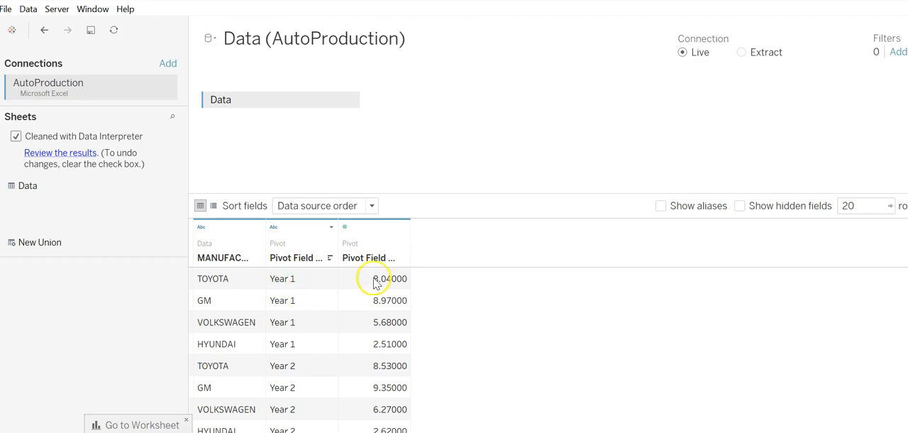
- Rename the pivoted field names column as Years and the pivoted field values column as Production
{"action": "left_click", "coordinate": [296, 260]}
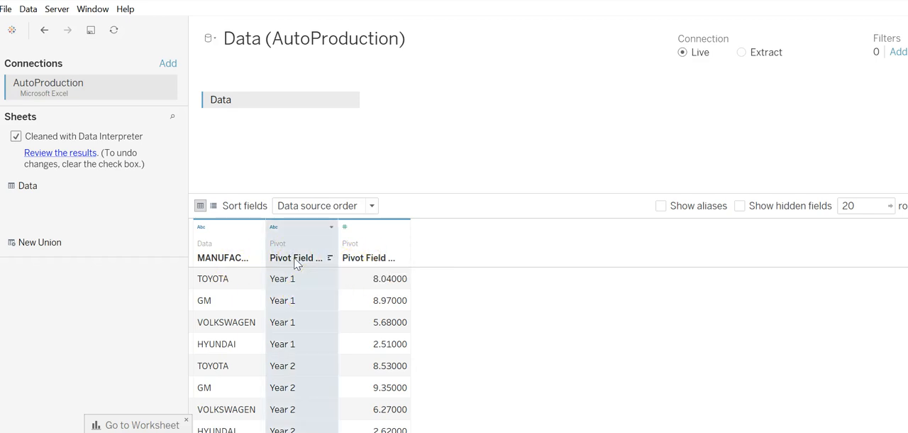
{"action": "double_click", "coordinate": [295, 259]}
{"action": "type", "text": "Years"}
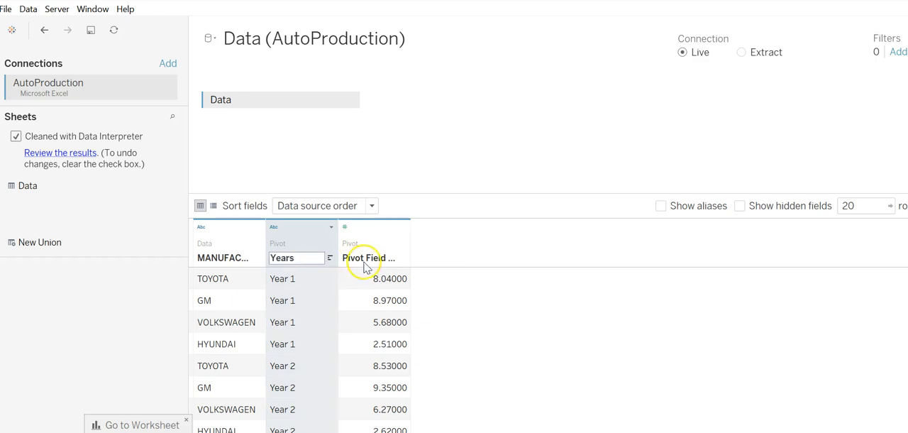
{"action": "key", "text": "Return"}
{"action": "left_click", "coordinate": [355, 261]}
{"action": "double_click", "coordinate": [355, 260]}
{"action": "type", "text": "Production"}
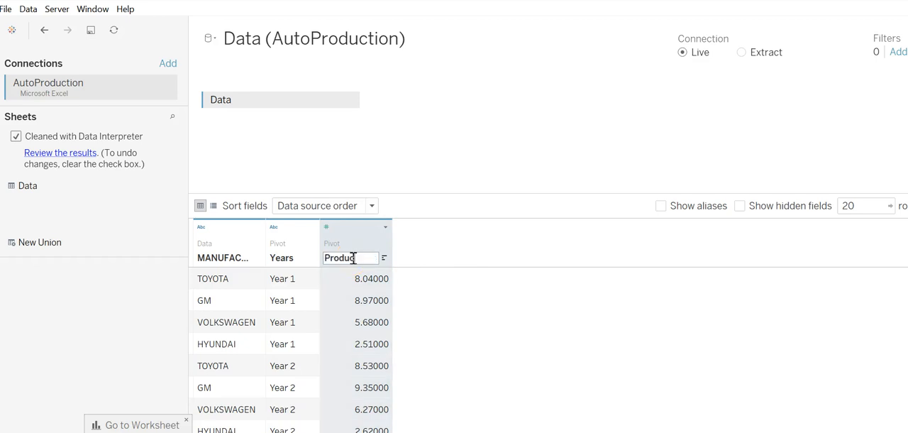
- Finish the Production column rename and open an empty worksheet for the prepared data
{"action": "left_click", "coordinate": [500, 320]}
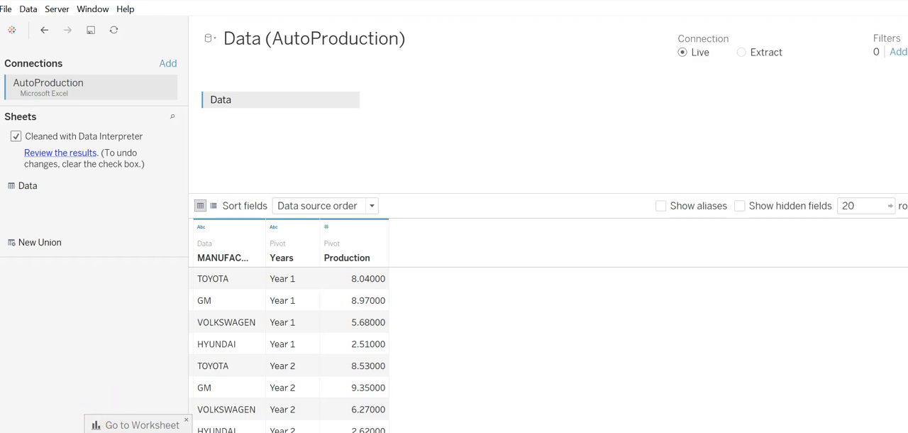
{"action": "left_click", "coordinate": [137, 429]}
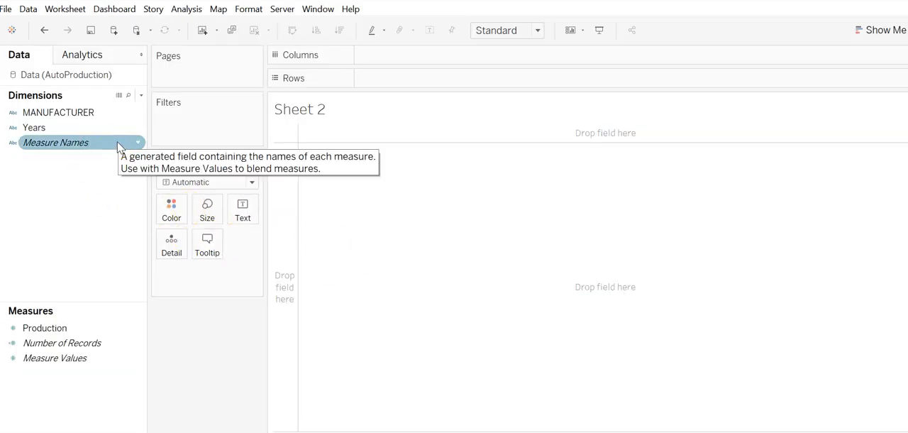
{"action": "left_click", "coordinate": [268, 346]}
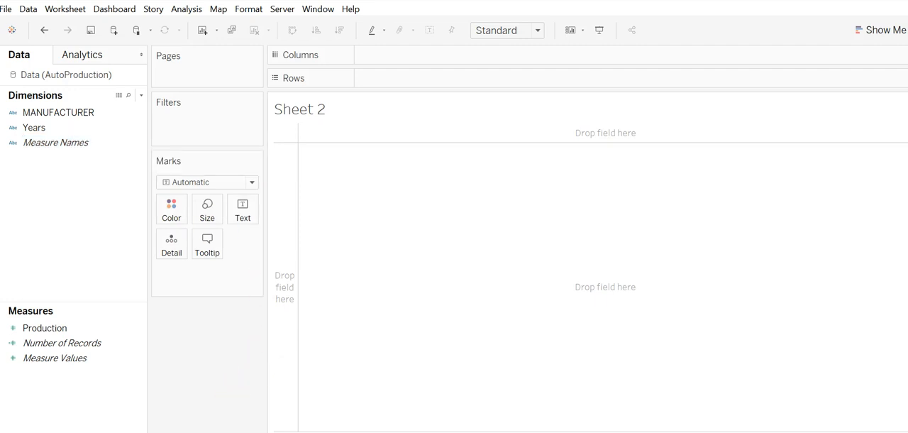
- Check the line chart requirements in part a of the AutoProduction exercise in the browser, and return to Tableau
{"action": "key", "text": "alt+Tab"}
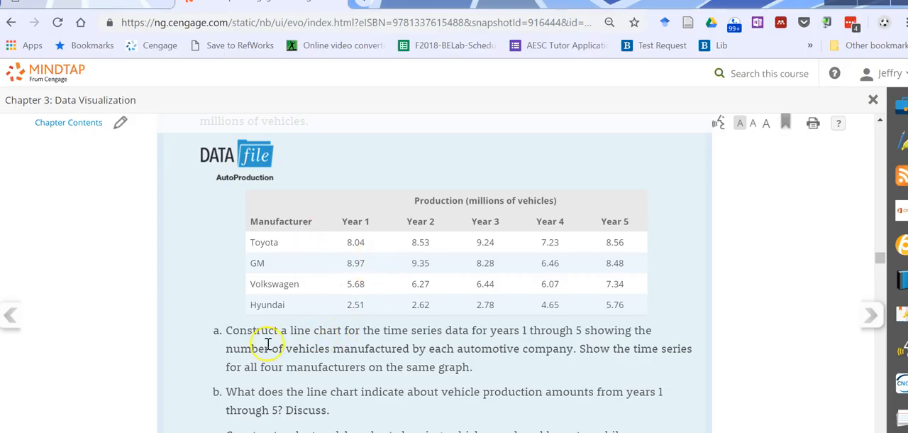
{"action": "left_click_drag", "start_coordinate": [289, 330], "coordinate": [334, 334]}
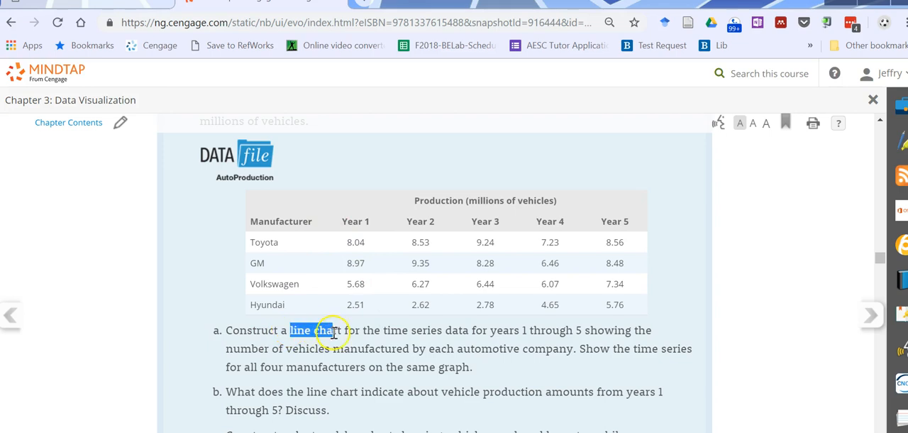
{"action": "left_click", "coordinate": [514, 362]}
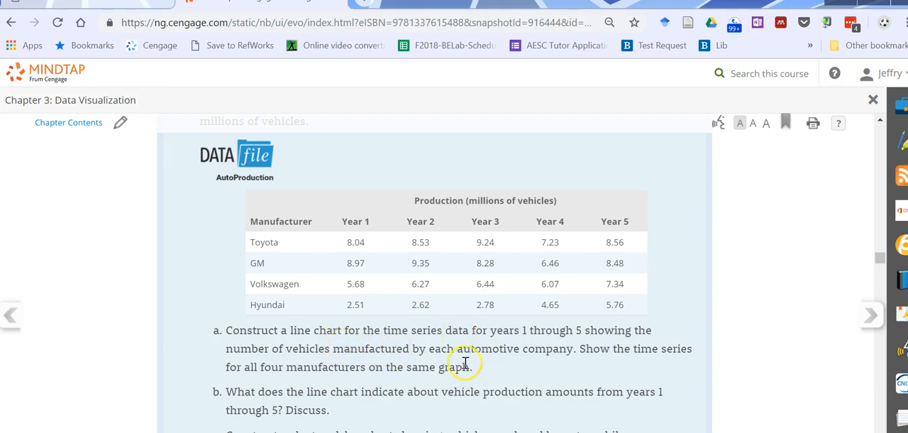
{"action": "key", "text": "alt+Tab"}
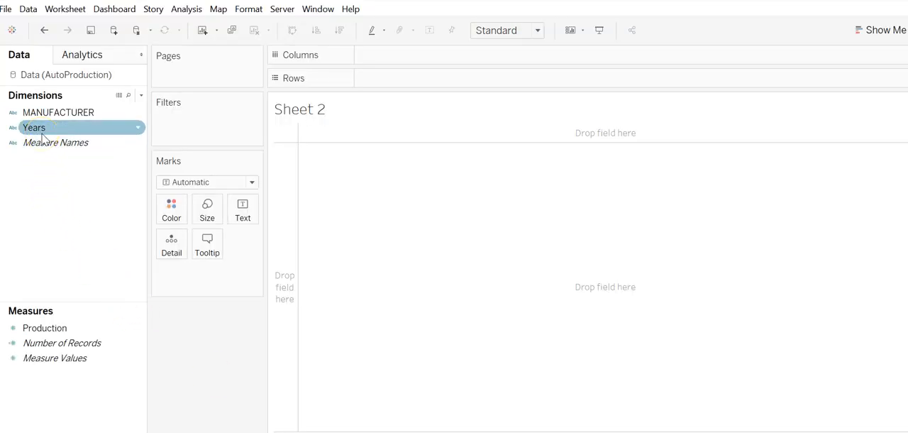
- Build a line chart with Years in columns and summed Production in rows, coloring the lines by MANUFACTURER
{"action": "left_click_drag", "start_coordinate": [42, 137], "coordinate": [385, 57]}
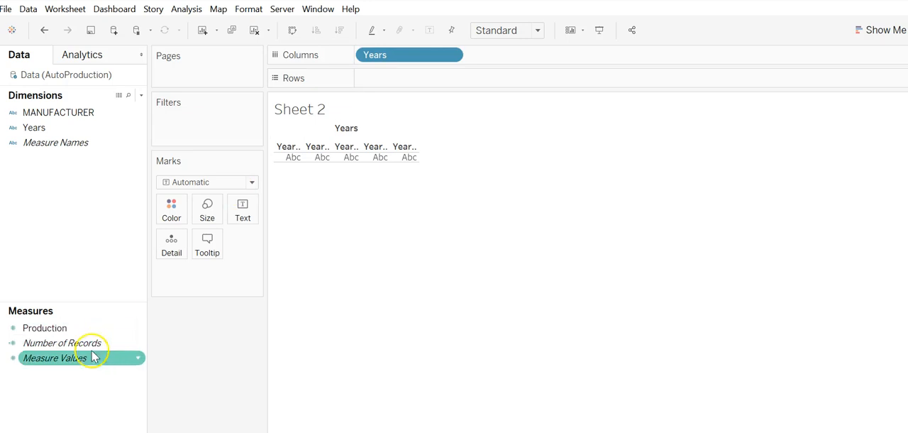
{"action": "left_click_drag", "start_coordinate": [21, 328], "coordinate": [428, 79]}
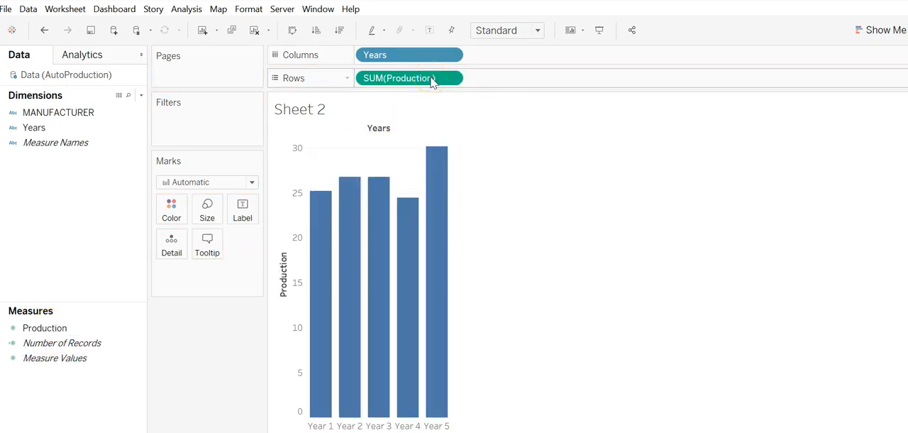
{"action": "left_click", "coordinate": [251, 183]}
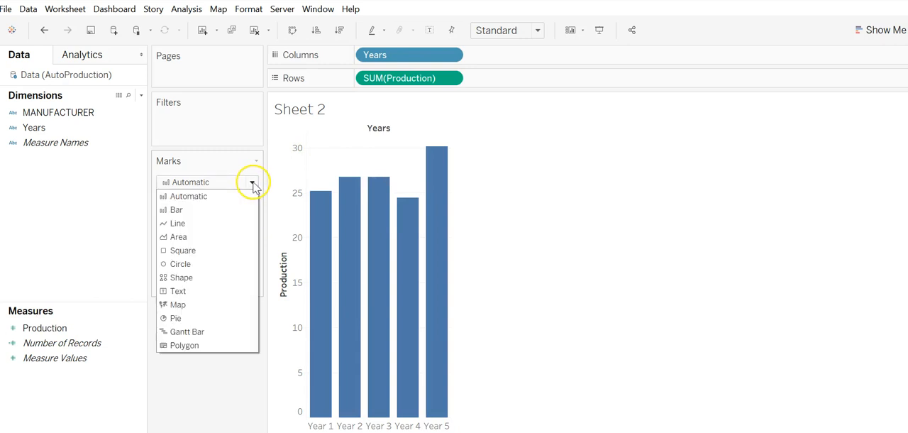
{"action": "left_click", "coordinate": [203, 223]}
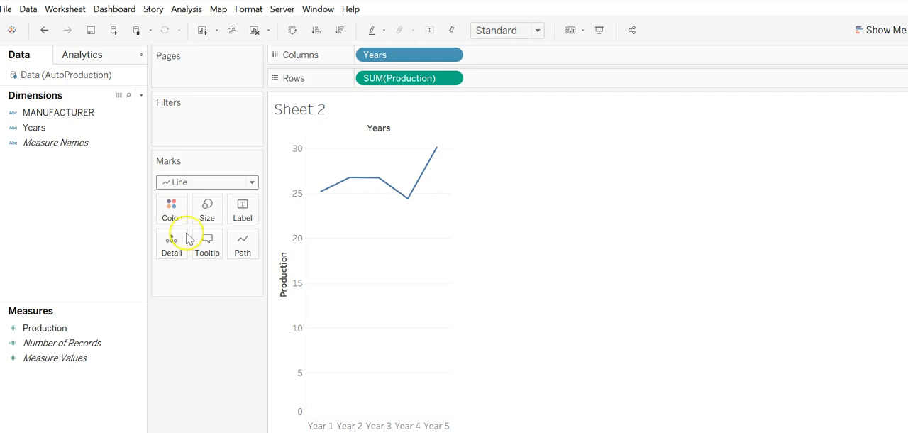
{"action": "left_click", "coordinate": [63, 113]}
{"action": "left_click_drag", "start_coordinate": [63, 125], "coordinate": [166, 216]}
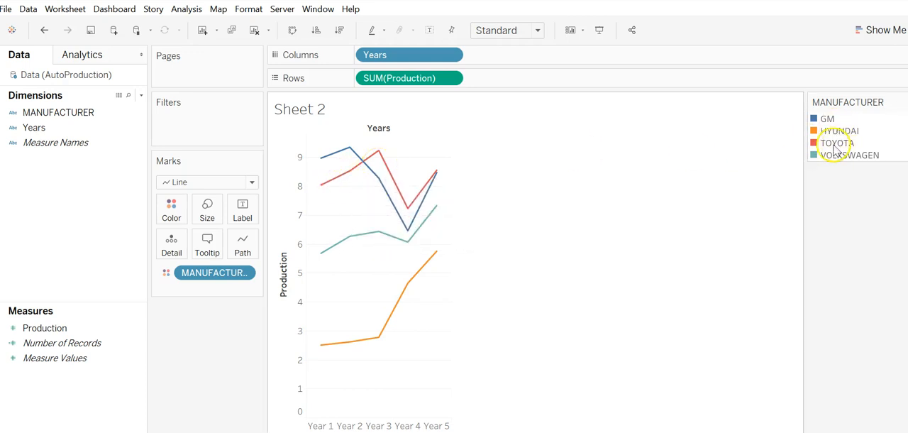
- Examine the yearly production data points along the TOYOTA and HYUNDAI lines
{"action": "mouse_move", "coordinate": [326, 187]}
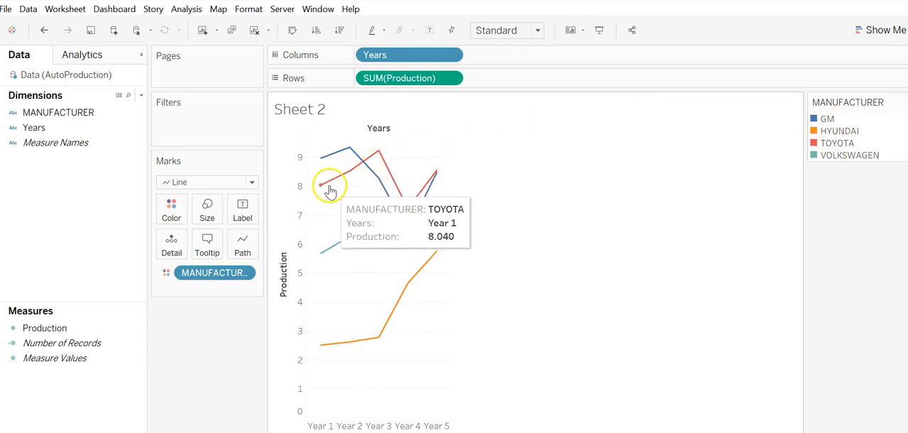
{"action": "mouse_move", "coordinate": [359, 170]}
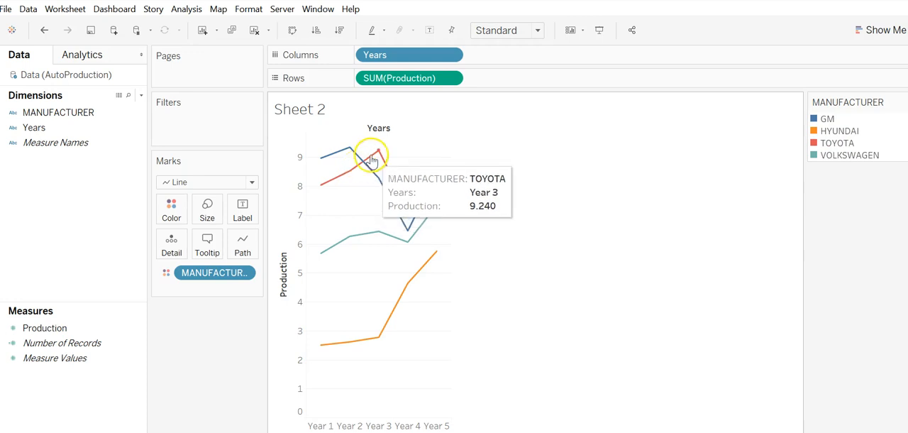
{"action": "mouse_move", "coordinate": [392, 188]}
{"action": "mouse_move", "coordinate": [434, 183]}
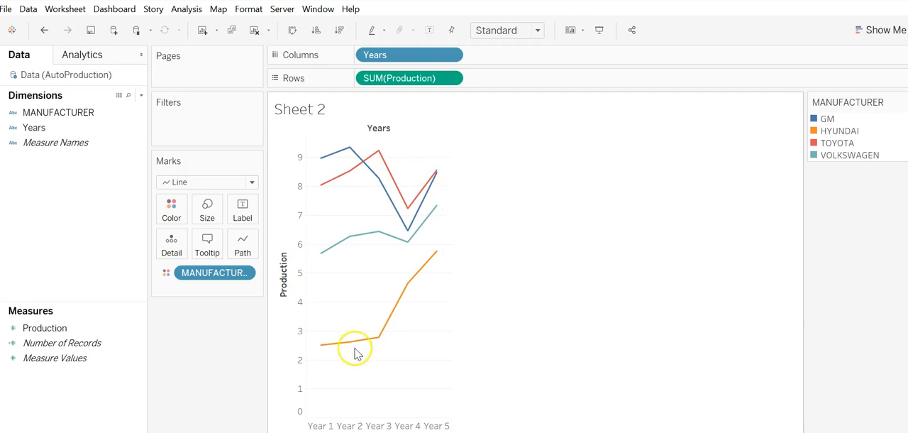
{"action": "mouse_move", "coordinate": [346, 349]}
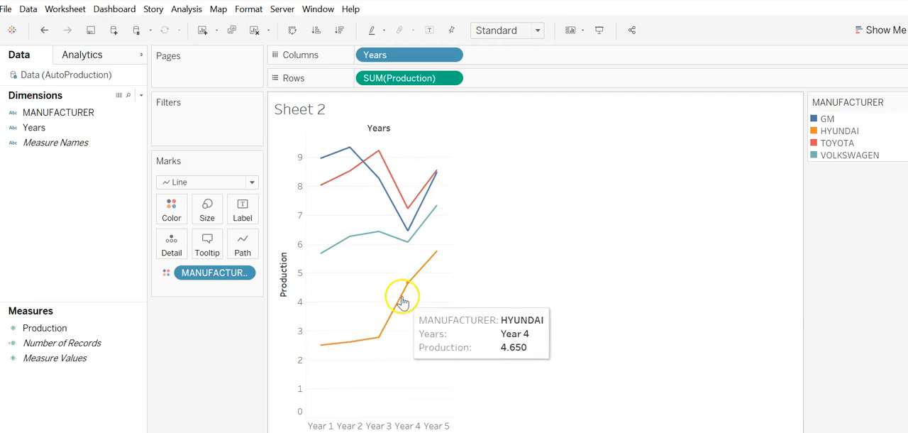
{"action": "mouse_move", "coordinate": [438, 260]}
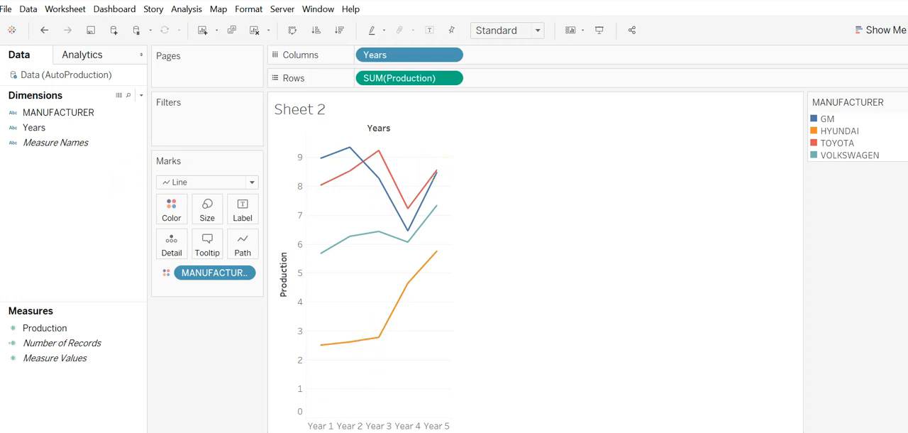
- Read the clustered-bar chart requirements in part c of the exercise in the browser, and return to Tableau
{"action": "key", "text": "alt+Tab"}
{"action": "scroll", "coordinate": [318, 358], "scroll_direction": "down", "scroll_amount": 3}
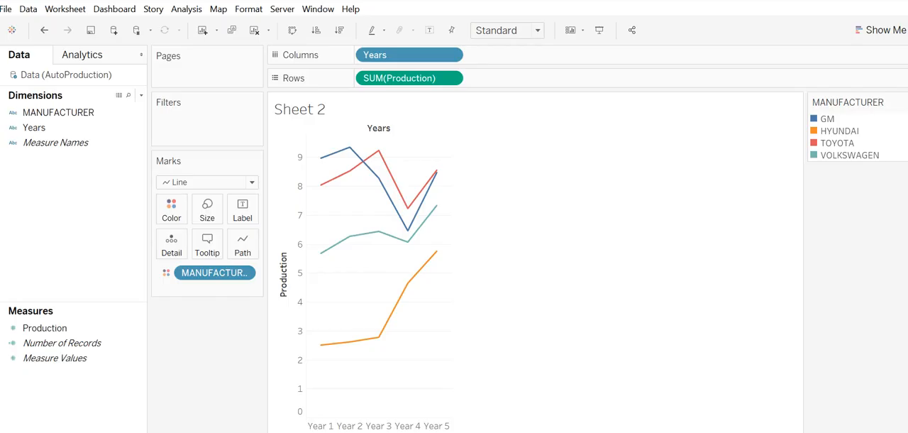
{"action": "left_click", "coordinate": [163, 421]}
- On a new worksheet, build a side-by-side bar chart from MANUFACTURER, Years and Production using Show Me
{"action": "left_click", "coordinate": [84, 113]}
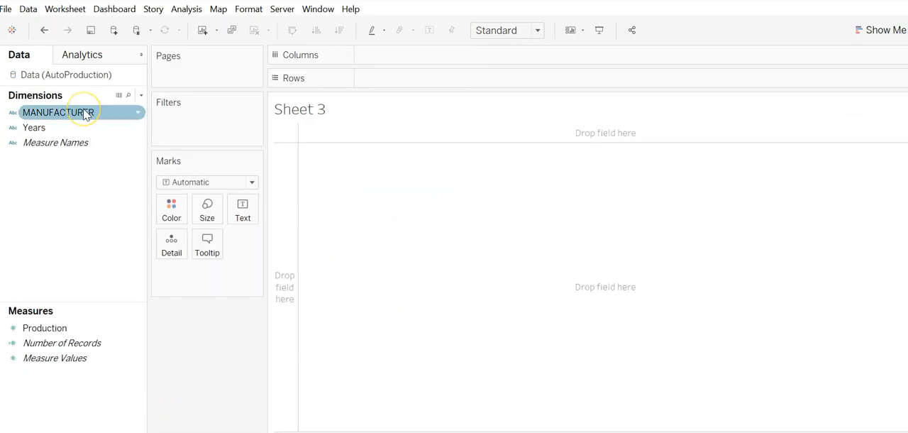
{"action": "left_click", "coordinate": [879, 32]}
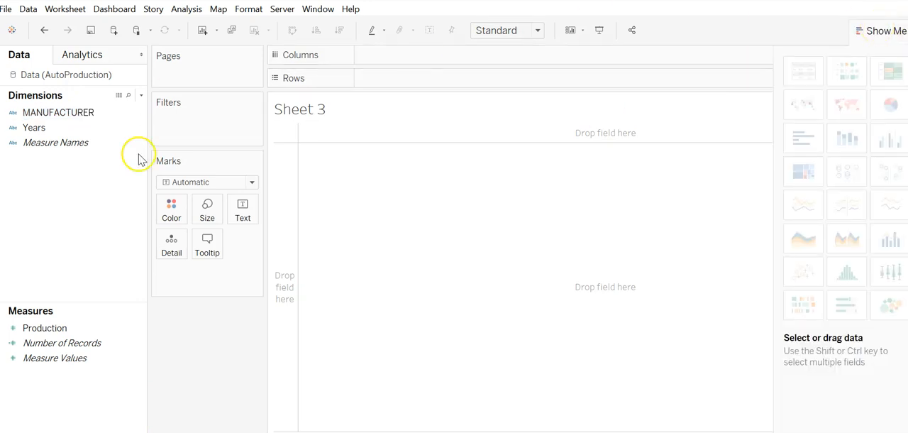
{"action": "left_click", "coordinate": [68, 115]}
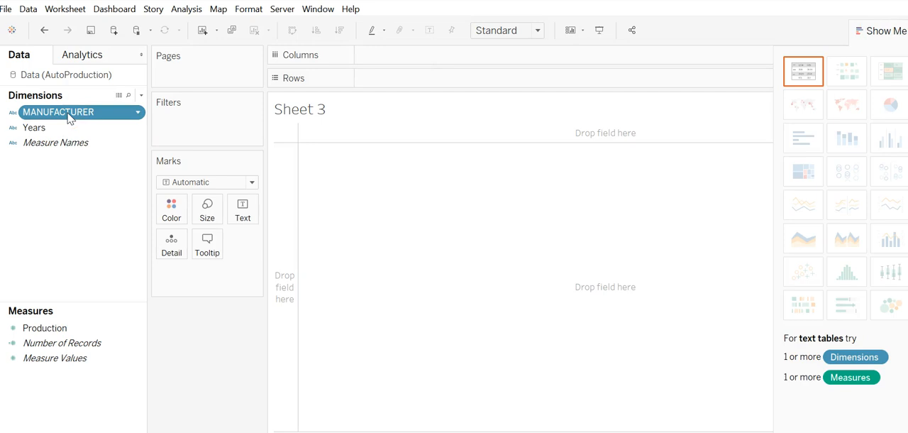
{"action": "left_click", "coordinate": [54, 127], "text": "ctrl"}
{"action": "left_click", "coordinate": [44, 329], "text": "ctrl"}
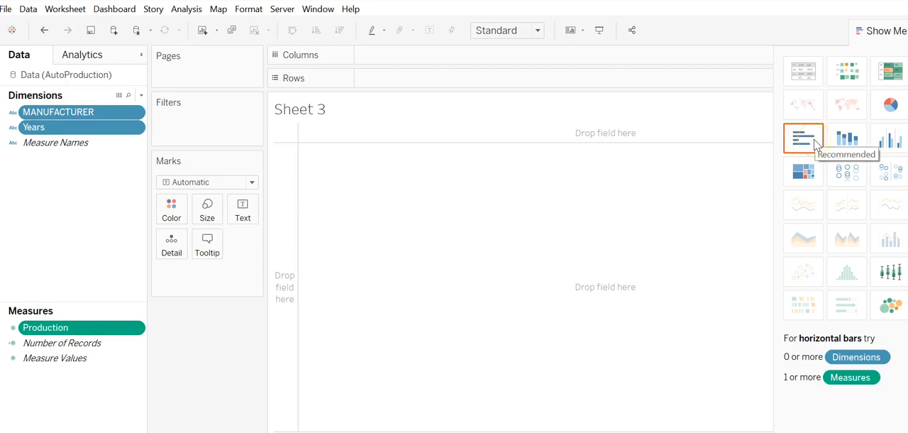
{"action": "left_click", "coordinate": [892, 142]}
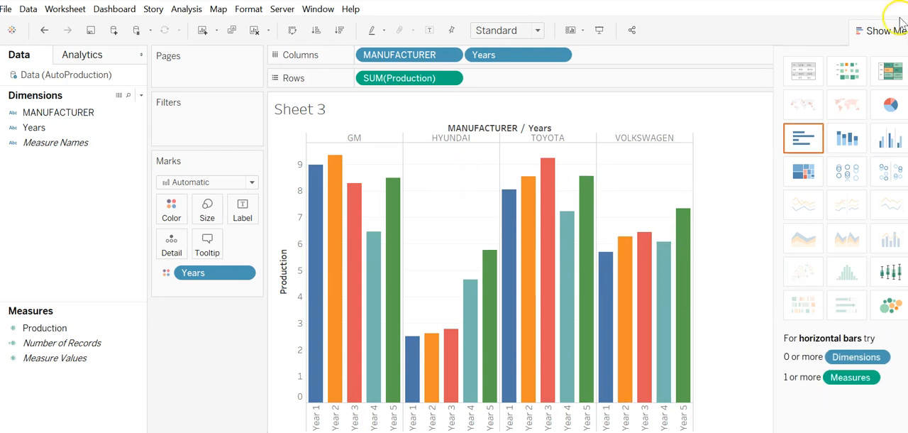
{"action": "left_click", "coordinate": [873, 33]}
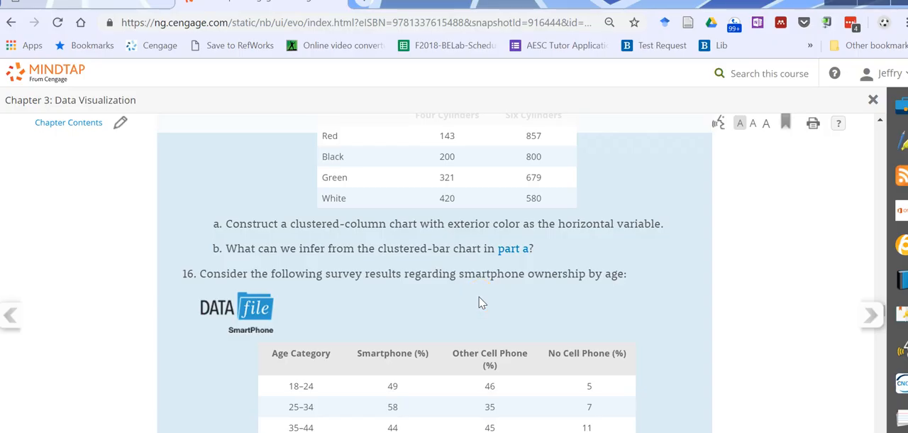
- Read exercise 16 on the SmartPhone survey data and its column chart tasks in the browser, and return to Tableau
{"action": "scroll", "coordinate": [478, 302], "scroll_direction": "down", "scroll_amount": 3}
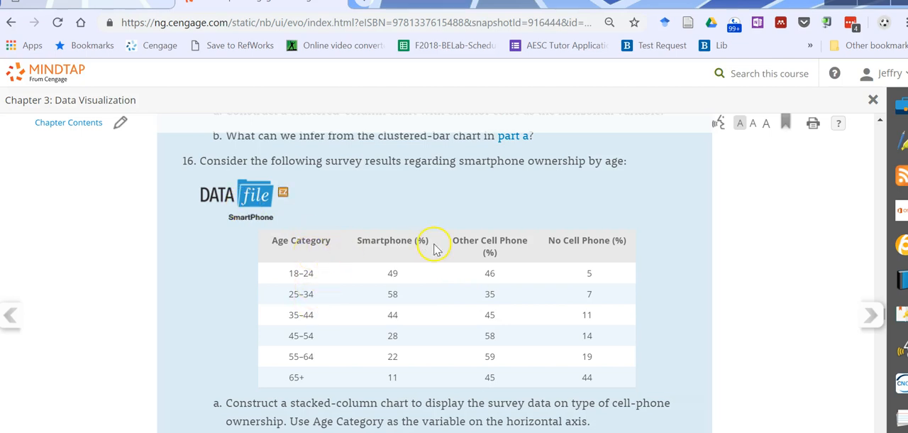
{"action": "scroll", "coordinate": [428, 262], "scroll_direction": "down", "scroll_amount": 1}
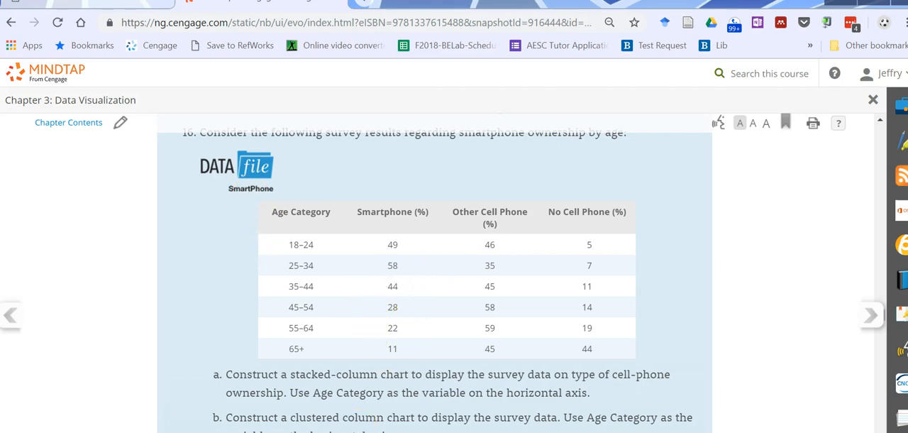
{"action": "left_click", "coordinate": [375, 430]}
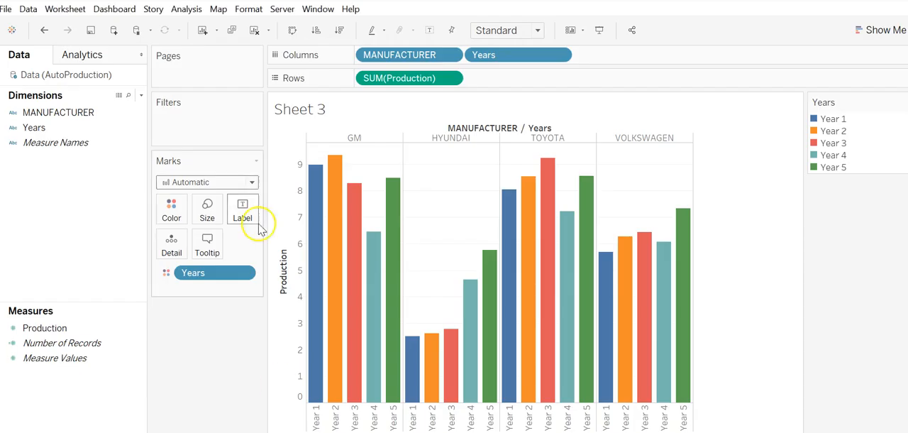
- Add another blank worksheet to the workbook for the smartphone exercise
{"action": "left_click", "coordinate": [205, 293]}
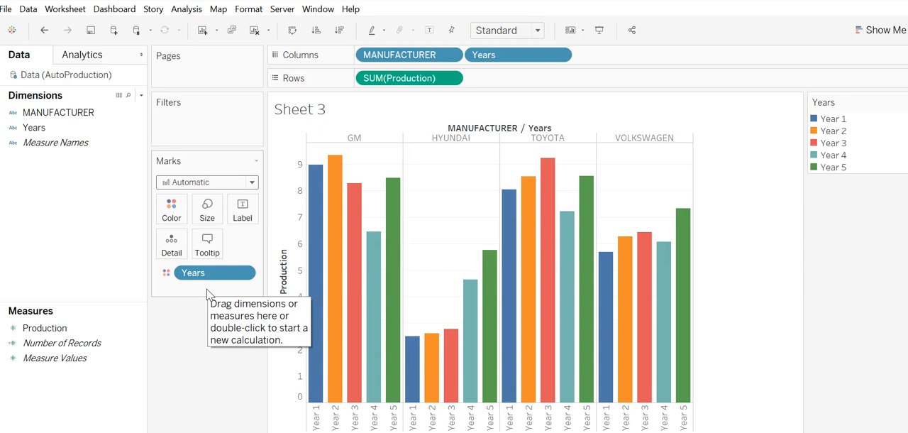
{"action": "left_click", "coordinate": [203, 377]}
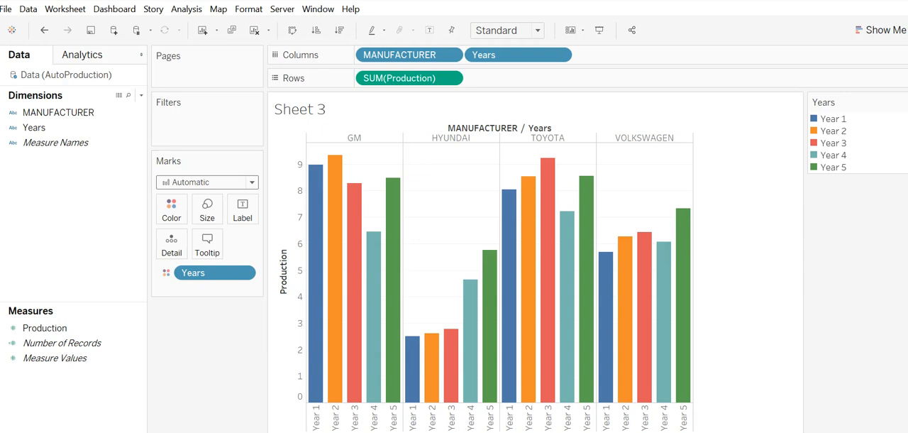
{"action": "key", "text": "ctrl+m"}
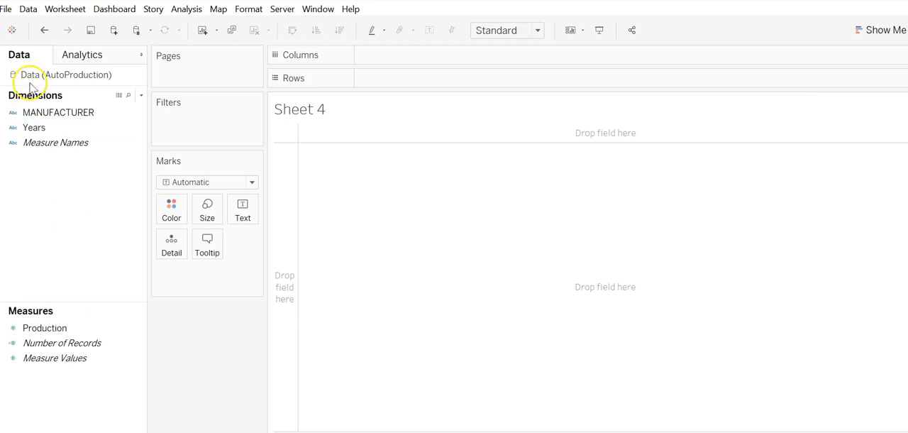
- Connect the SmartPhone Excel workbook from the CH 03 folder as a new data source
{"action": "left_click", "coordinate": [30, 9]}
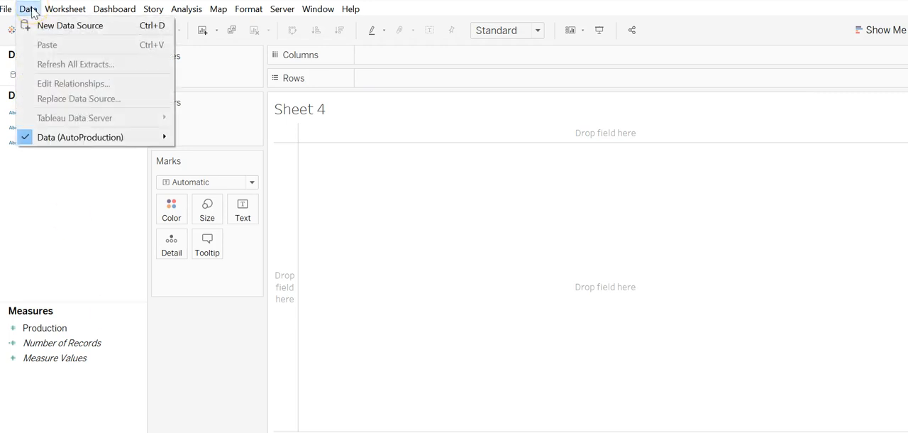
{"action": "left_click", "coordinate": [63, 27]}
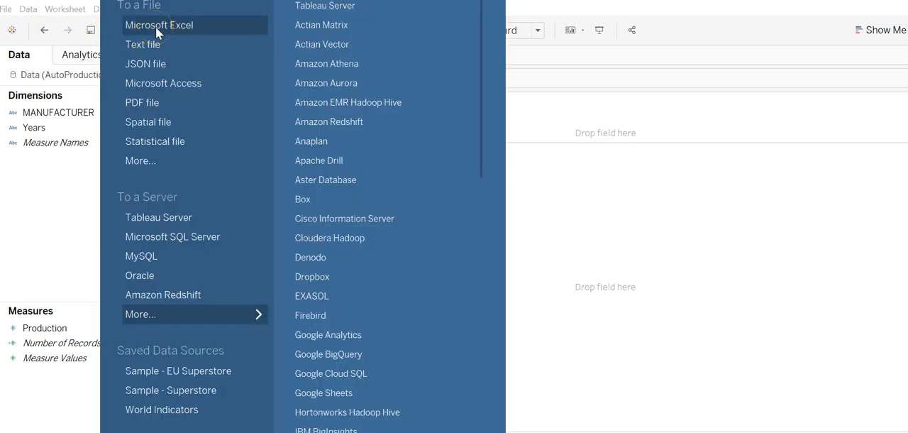
{"action": "left_click", "coordinate": [156, 28]}
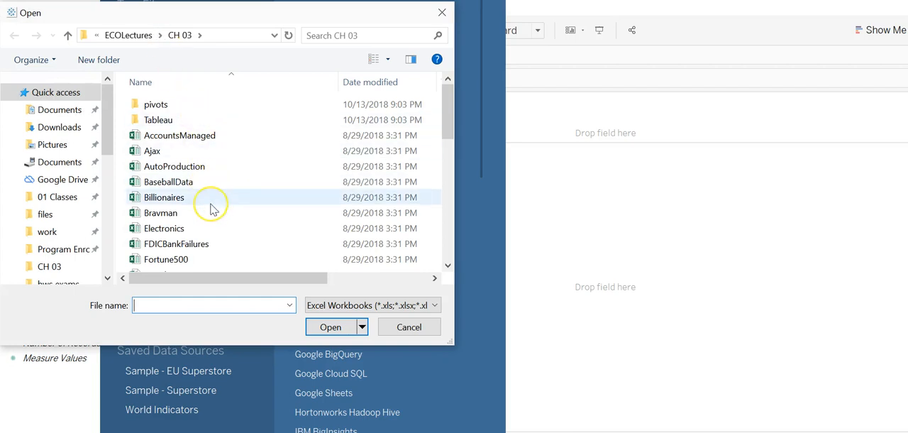
{"action": "scroll", "coordinate": [212, 207], "scroll_direction": "down", "scroll_amount": 7}
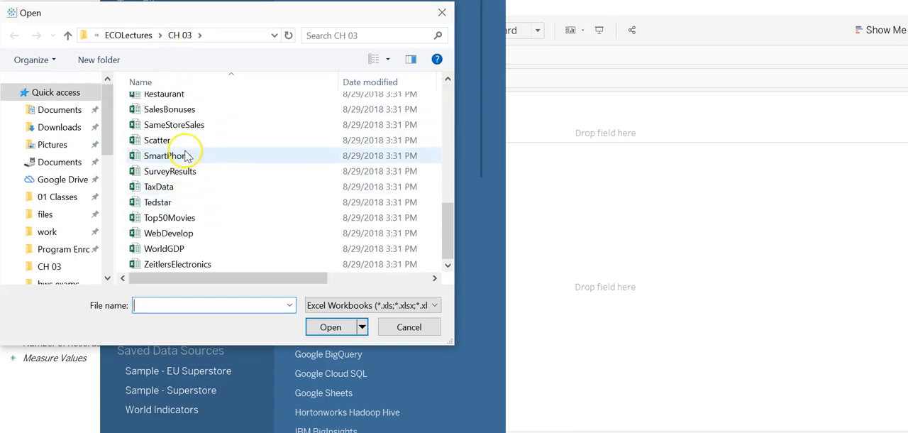
{"action": "left_click", "coordinate": [227, 155]}
{"action": "left_click", "coordinate": [347, 323]}
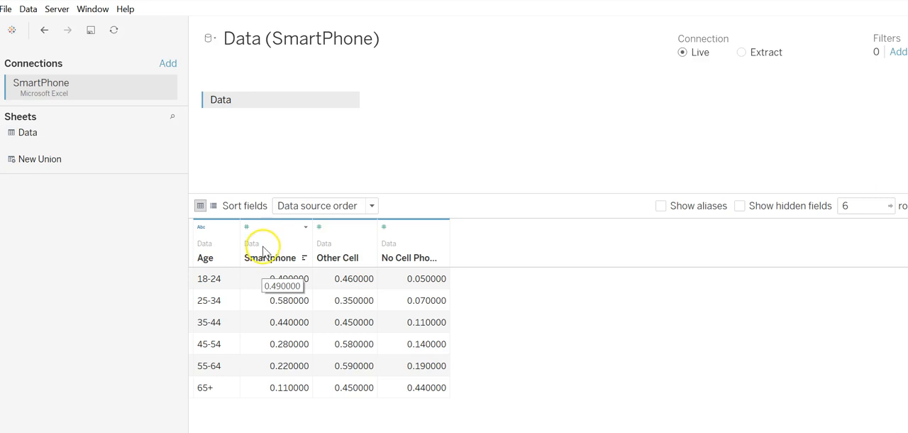
- Pivot the Smartphone, Other Cell and No Cell Phone columns of the SmartPhone data into rows
{"action": "left_click", "coordinate": [255, 245]}
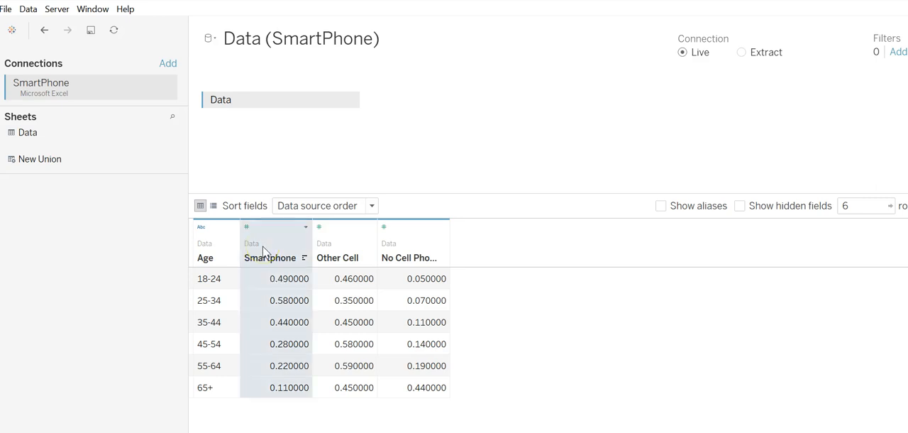
{"action": "left_click", "coordinate": [422, 248], "text": "shift"}
{"action": "right_click", "coordinate": [423, 248]}
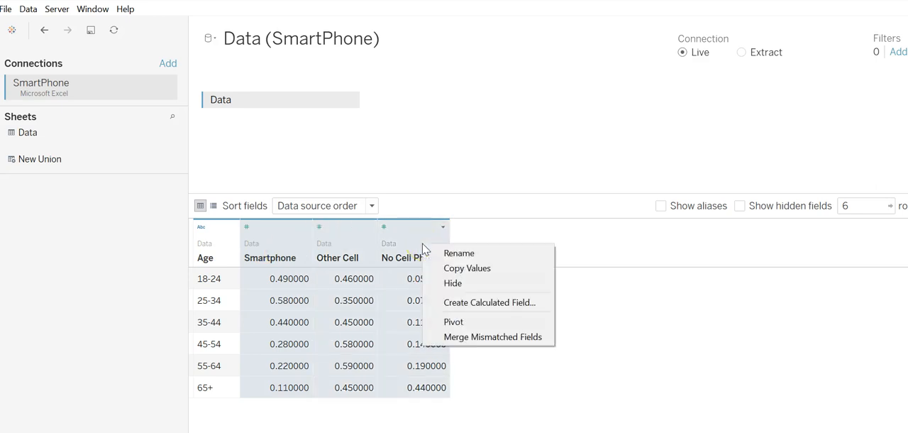
{"action": "left_click", "coordinate": [478, 328]}
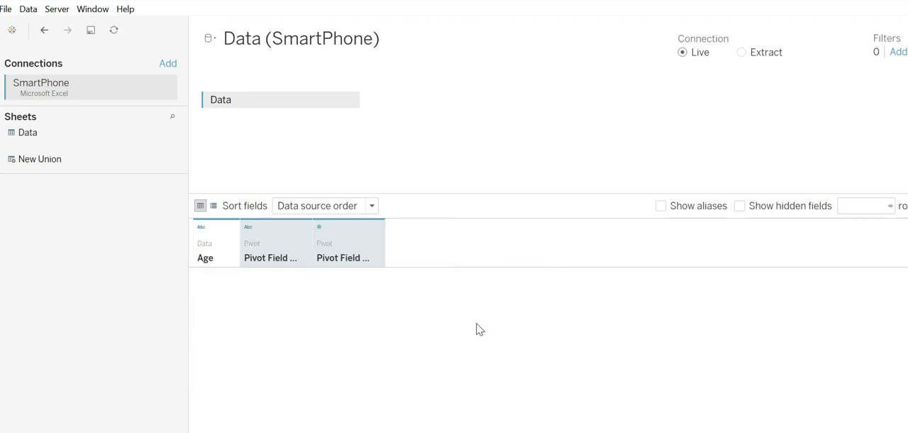
- Rename the pivoted names field Type and the pivoted values field Percentage, and return to Sheet 4
{"action": "double_click", "coordinate": [264, 260]}
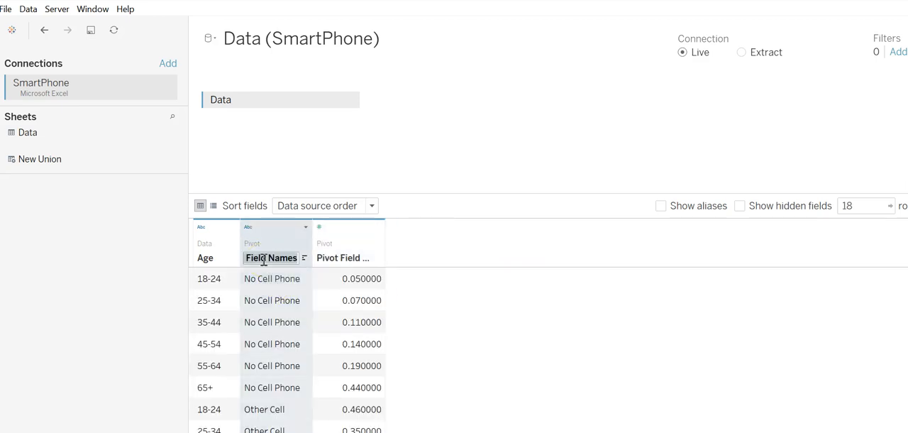
{"action": "type", "text": "Typ"}
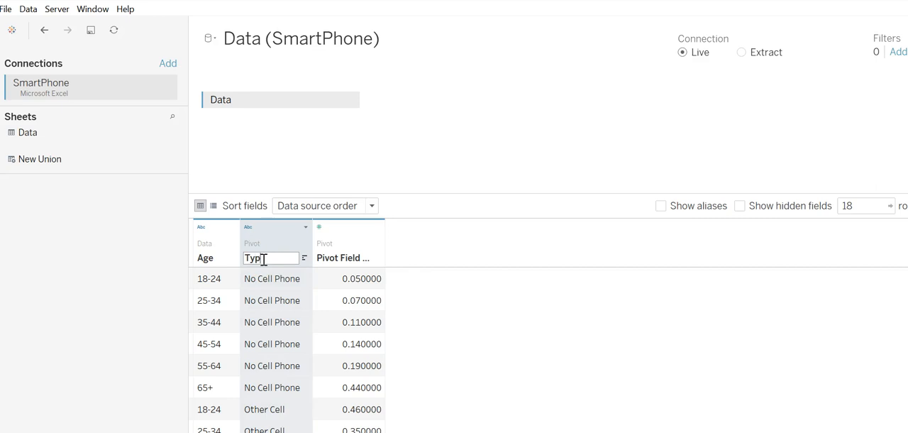
{"action": "type", "text": "e"}
{"action": "left_click", "coordinate": [334, 257]}
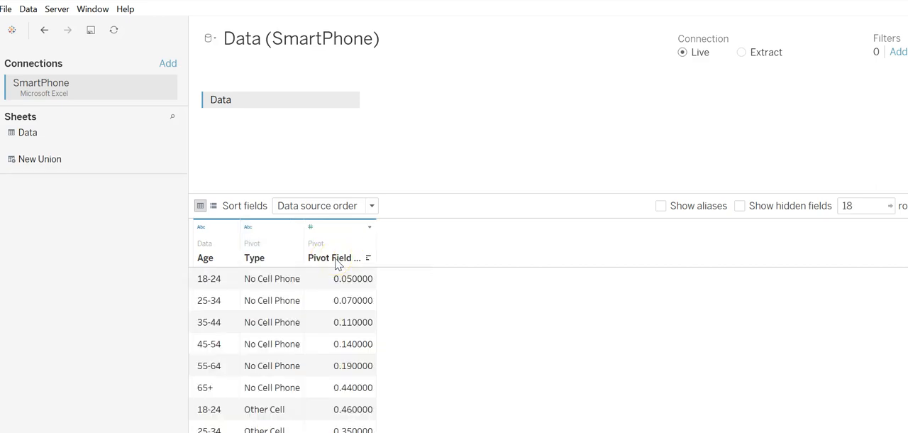
{"action": "double_click", "coordinate": [337, 260]}
{"action": "type", "text": "Percentage"}
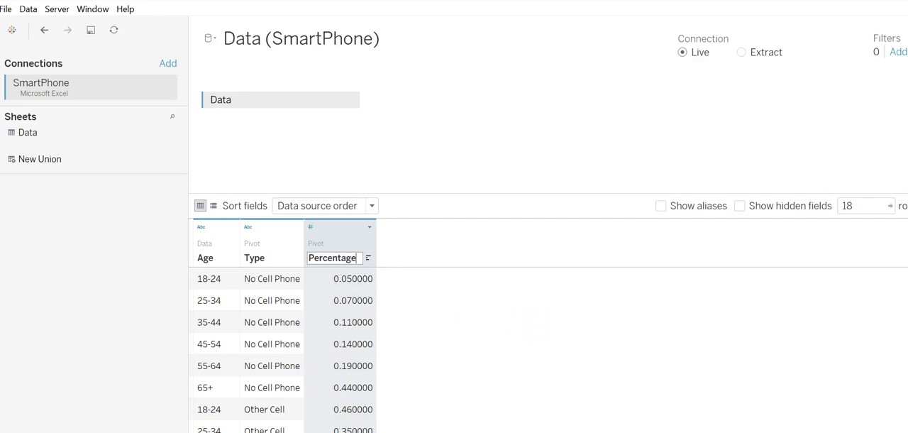
{"action": "left_click", "coordinate": [284, 431]}
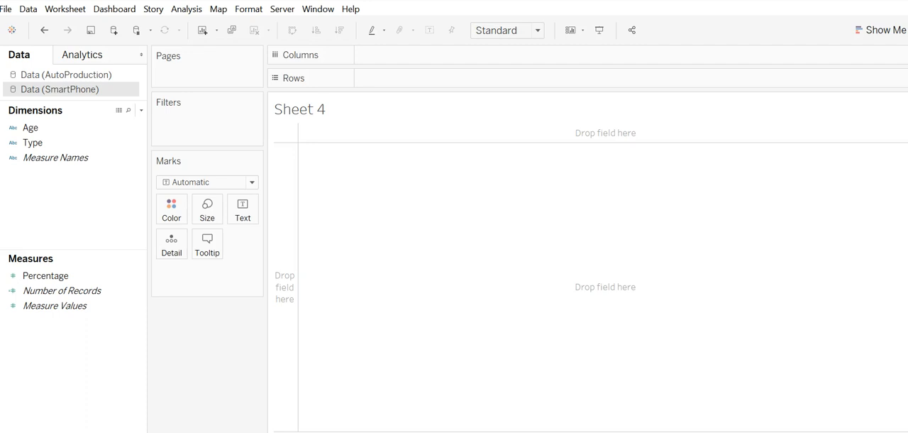
- View the underlying rows of the SmartPhone data source to check the Percentage values, and close the view
{"action": "left_click", "coordinate": [62, 277]}
{"action": "left_click", "coordinate": [119, 111]}
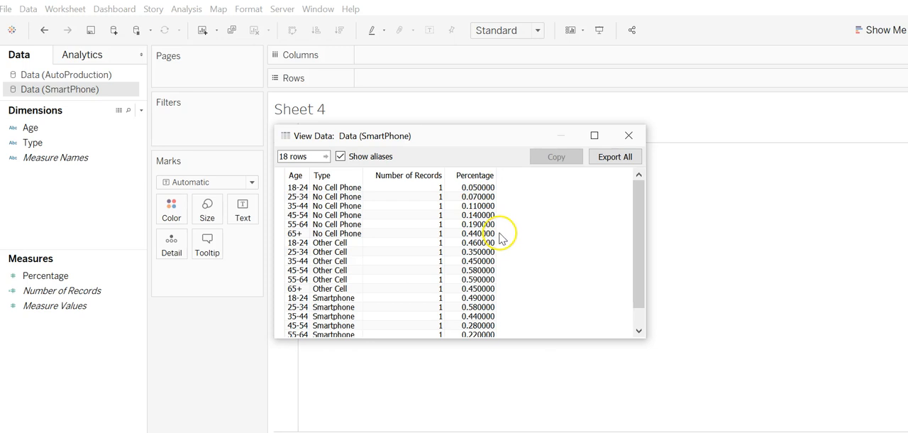
{"action": "left_click", "coordinate": [628, 135]}
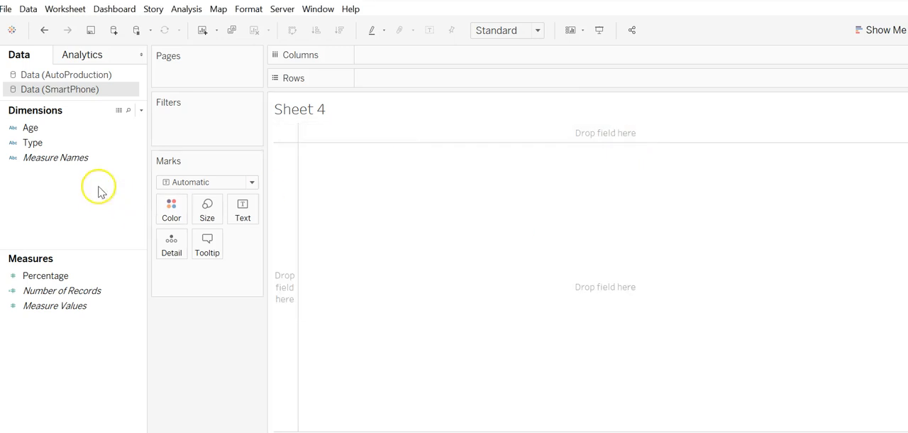
- Set the default number format of the Percentage measure to Percentage
{"action": "left_click", "coordinate": [61, 144]}
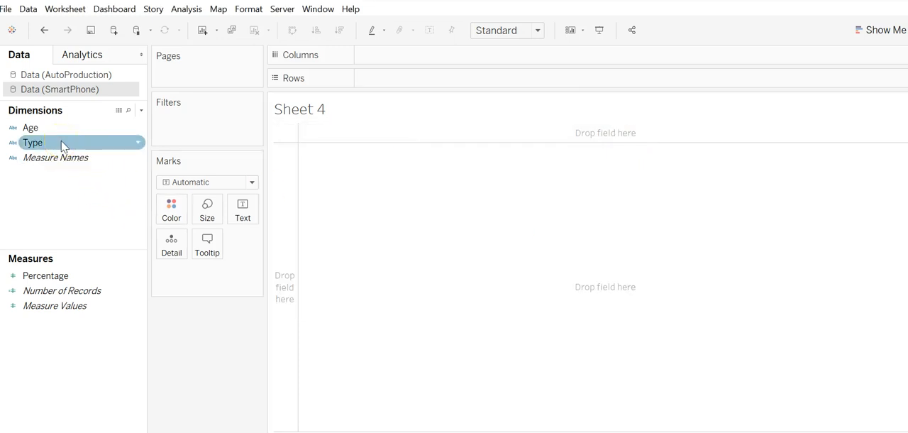
{"action": "left_click", "coordinate": [77, 346]}
{"action": "left_click", "coordinate": [67, 305]}
{"action": "left_click", "coordinate": [74, 290]}
{"action": "left_click", "coordinate": [65, 276]}
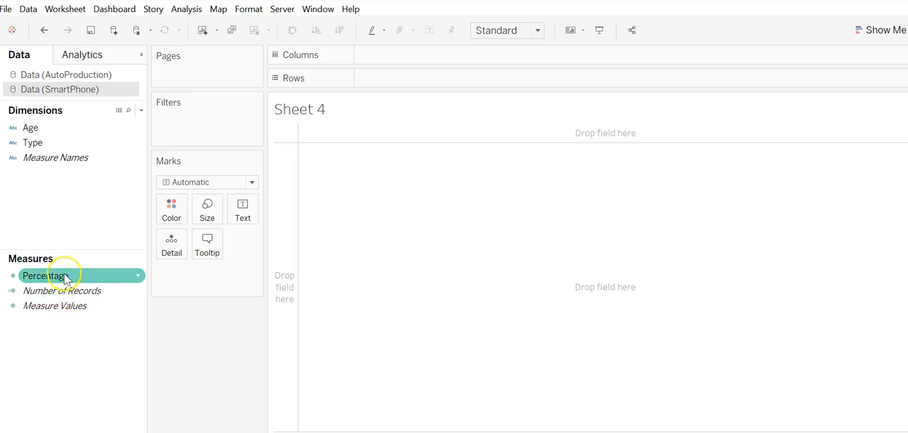
{"action": "right_click", "coordinate": [64, 278]}
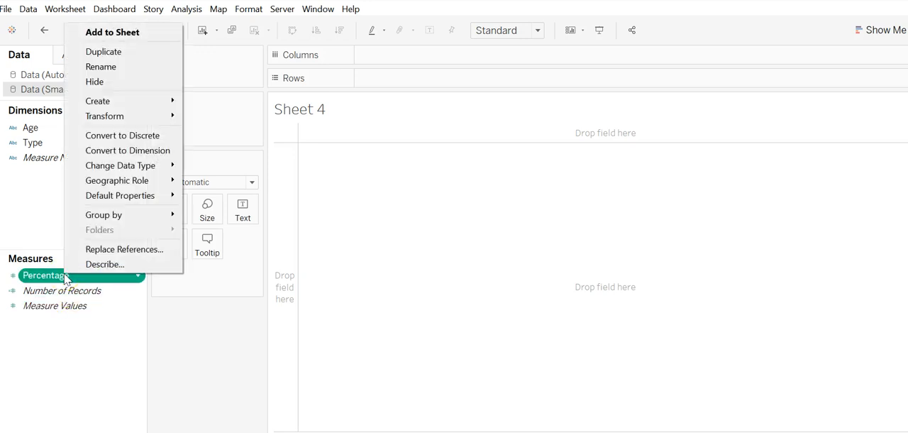
{"action": "mouse_move", "coordinate": [134, 201]}
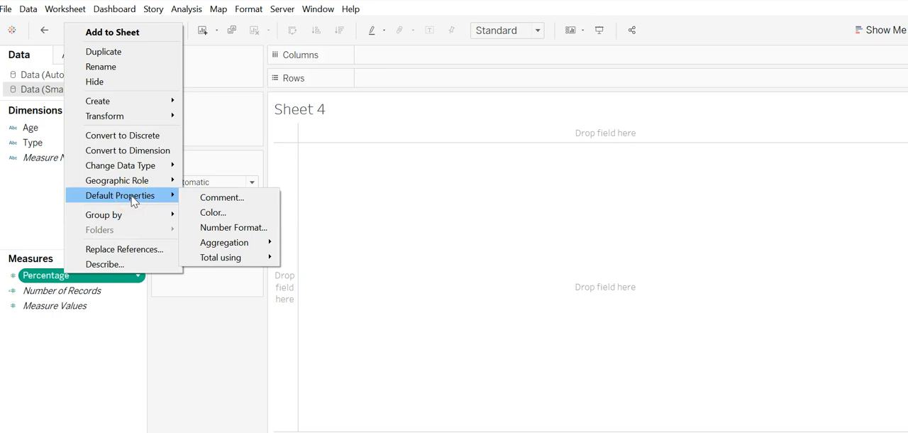
{"action": "left_click", "coordinate": [237, 228]}
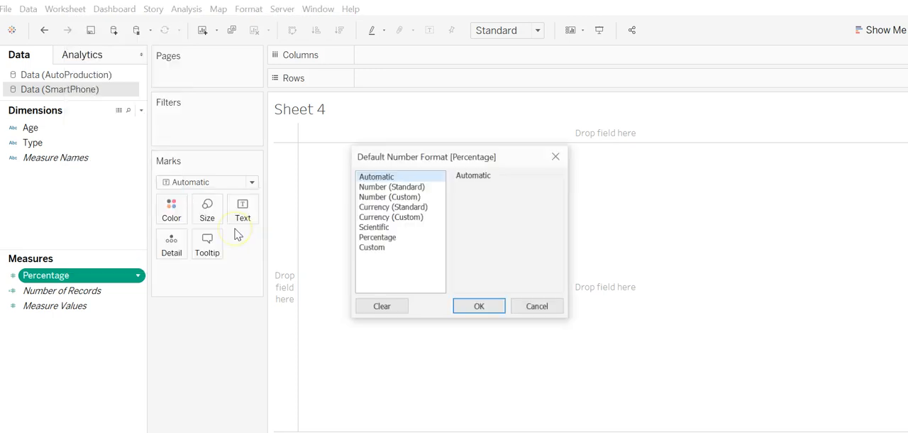
{"action": "left_click", "coordinate": [399, 237]}
{"action": "left_click", "coordinate": [499, 309]}
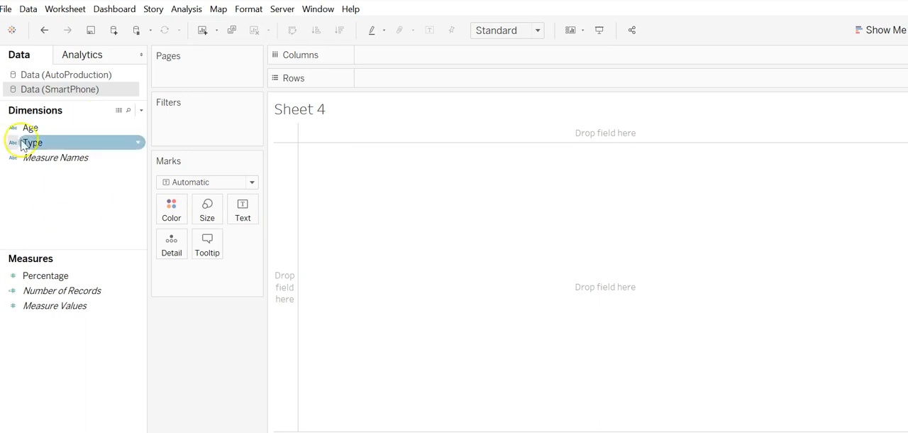
- Check the formatting of the Percentage column in the SmartPhone data source's underlying rows, and close the view
{"action": "left_click", "coordinate": [119, 112]}
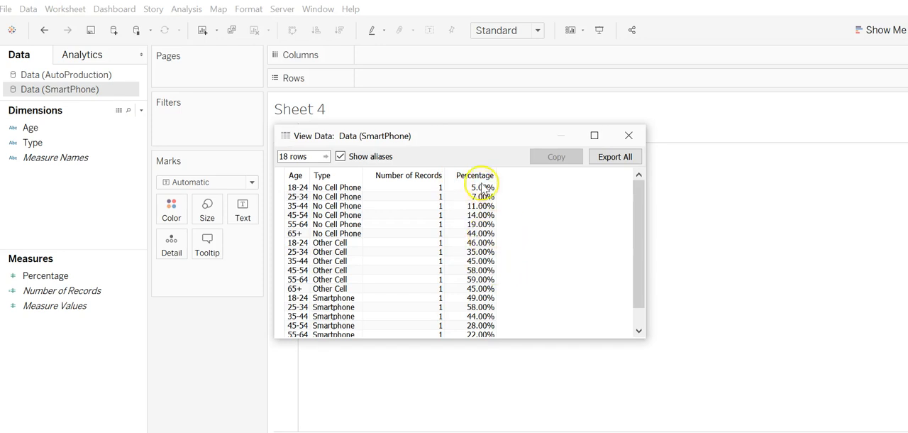
{"action": "scroll", "coordinate": [480, 273], "scroll_direction": "down", "scroll_amount": 1}
{"action": "scroll", "coordinate": [480, 276], "scroll_direction": "up", "scroll_amount": 1}
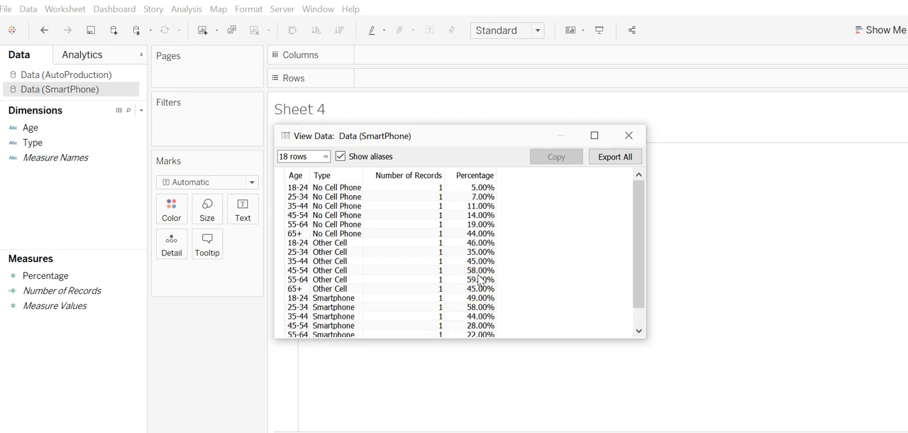
{"action": "left_click", "coordinate": [628, 134]}
- Set the Percentage measure's default percentage format to 0 decimal places
{"action": "left_click", "coordinate": [64, 281]}
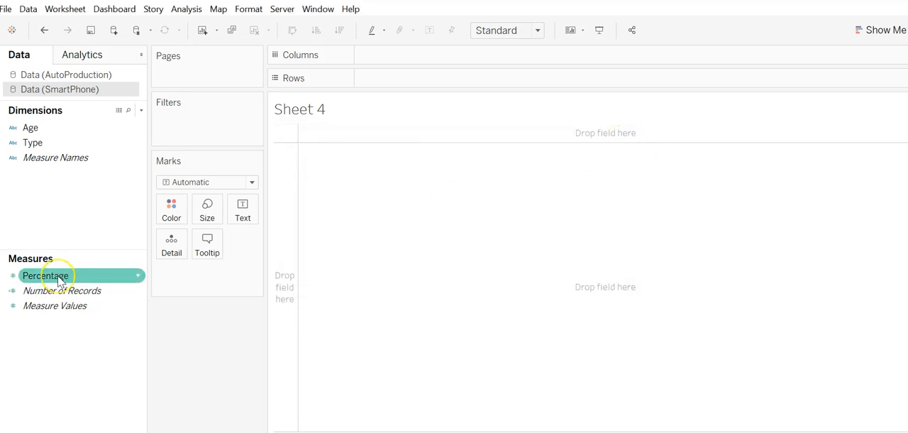
{"action": "right_click", "coordinate": [60, 281]}
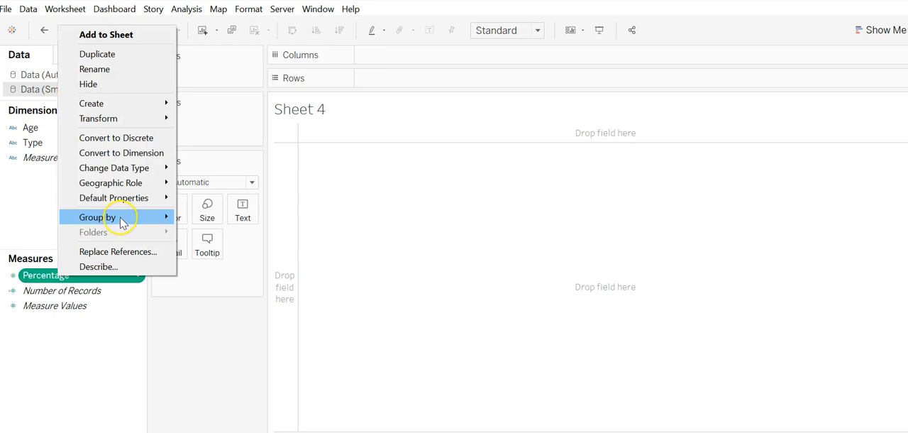
{"action": "mouse_move", "coordinate": [122, 198]}
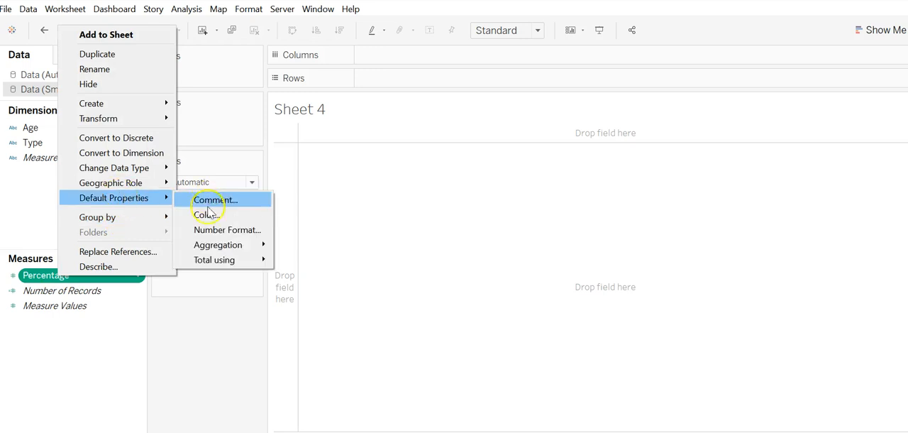
{"action": "left_click", "coordinate": [212, 231]}
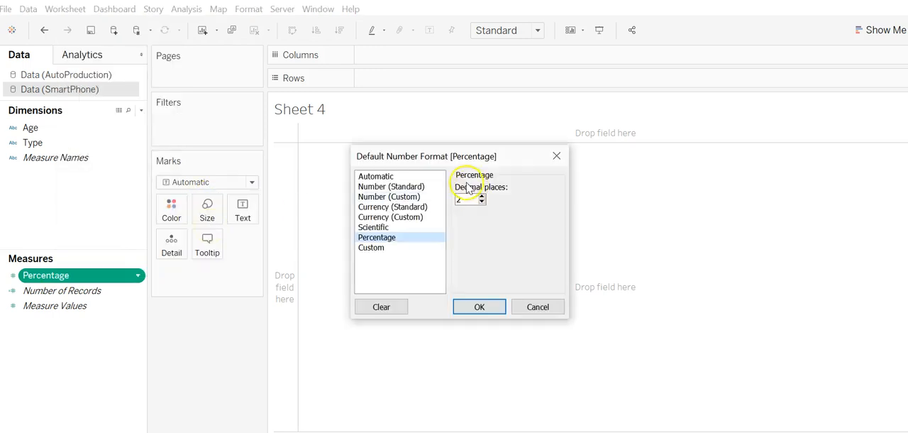
{"action": "left_click", "coordinate": [478, 306]}
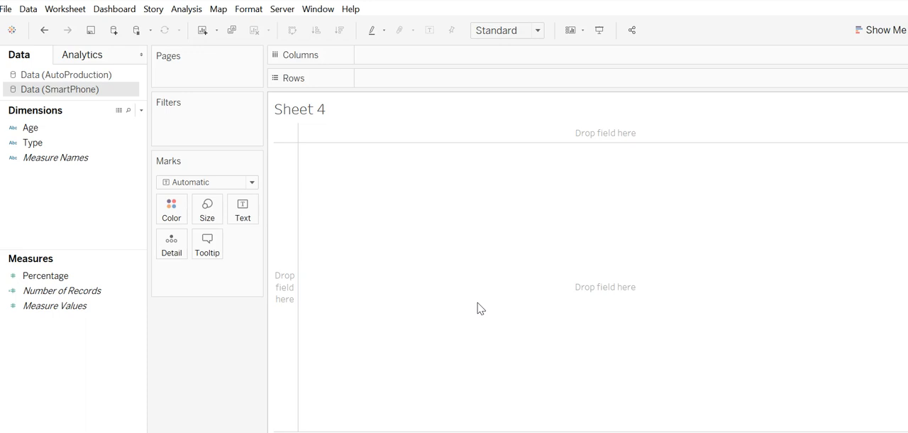
- Build a column chart on Sheet 4 with Age on Columns and the sum of Percentage on Rows
{"action": "left_click", "coordinate": [14, 130]}
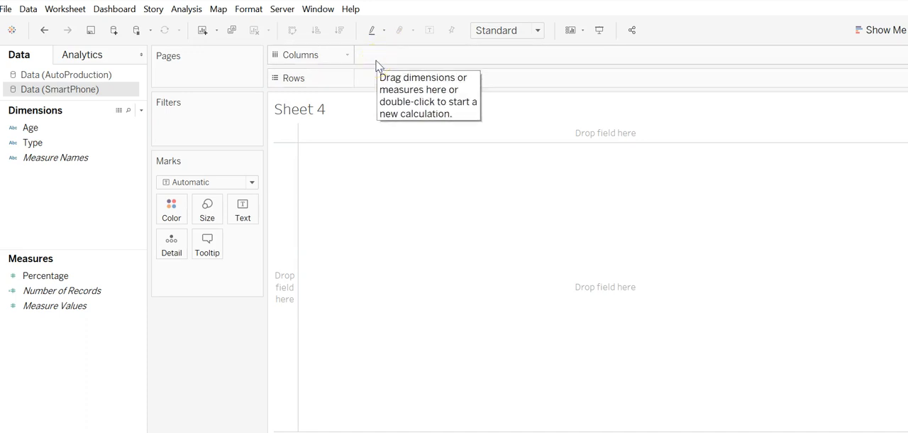
{"action": "left_click", "coordinate": [58, 130]}
{"action": "left_click_drag", "start_coordinate": [59, 130], "coordinate": [395, 66]}
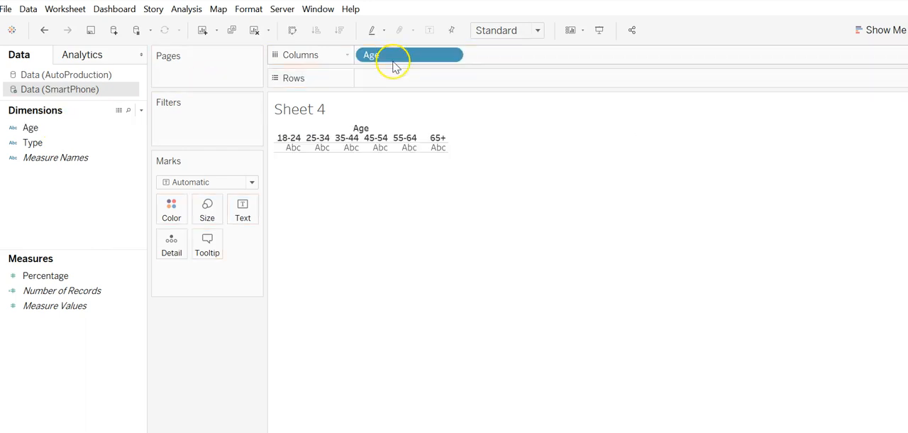
{"action": "left_click", "coordinate": [48, 278]}
{"action": "left_click_drag", "start_coordinate": [51, 286], "coordinate": [394, 85]}
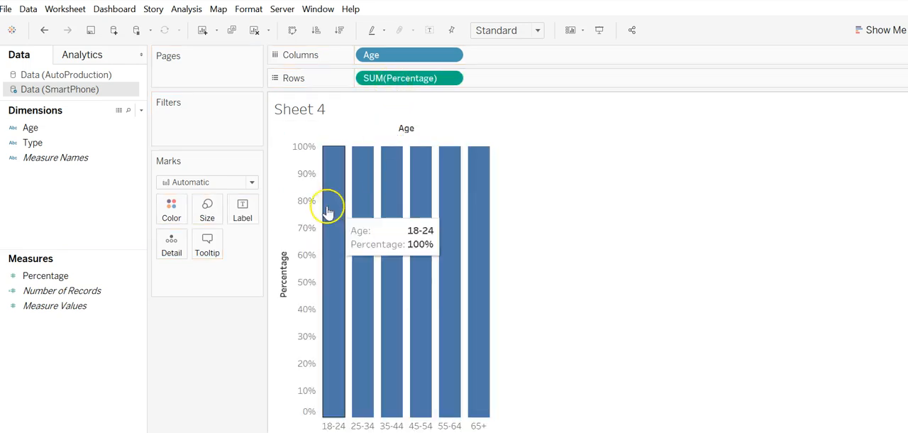
- Color the age columns by Type to turn the chart into a stacked column chart
{"action": "mouse_move", "coordinate": [355, 222]}
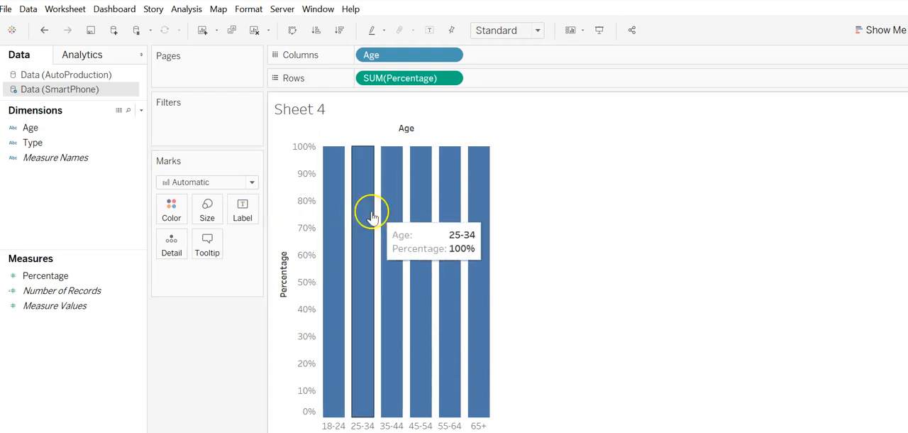
{"action": "mouse_move", "coordinate": [349, 199]}
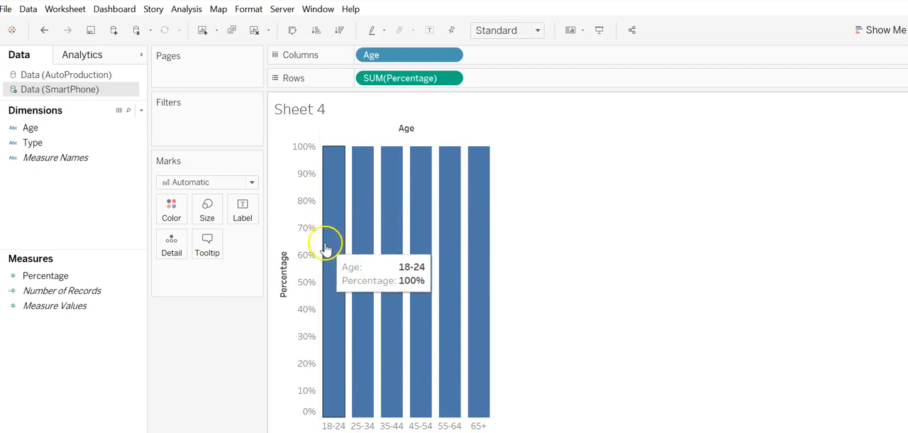
{"action": "left_click_drag", "start_coordinate": [33, 142], "coordinate": [175, 208]}
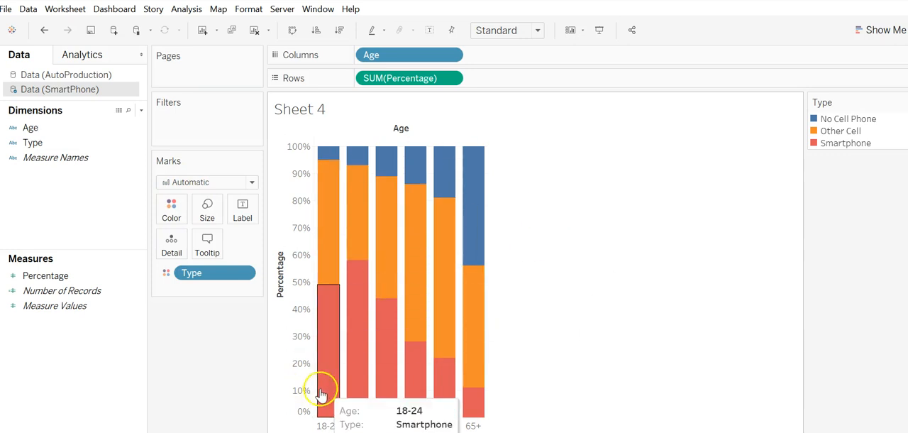
- Inspect the percentages of individual phone type segments across the stacked age columns
{"action": "mouse_move", "coordinate": [410, 311]}
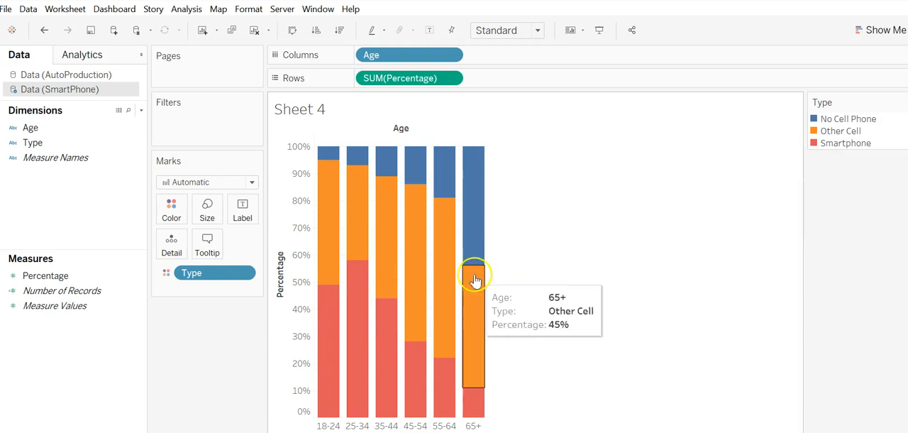
{"action": "mouse_move", "coordinate": [346, 314]}
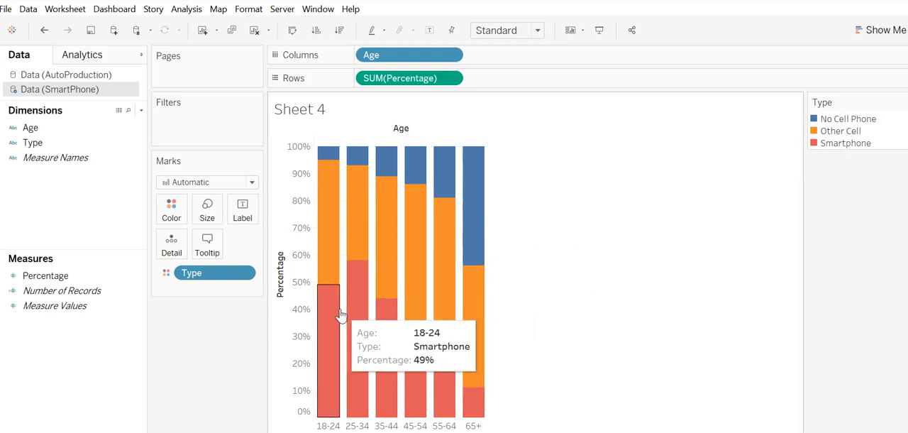
{"action": "mouse_move", "coordinate": [359, 349]}
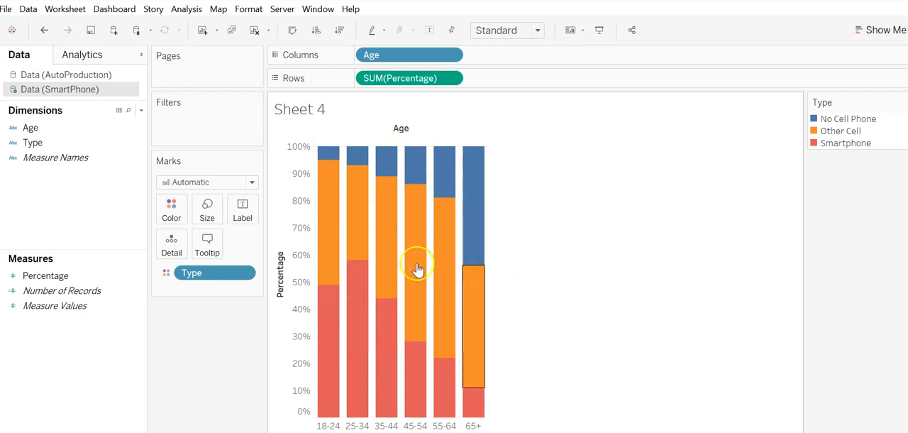
{"action": "mouse_move", "coordinate": [347, 225]}
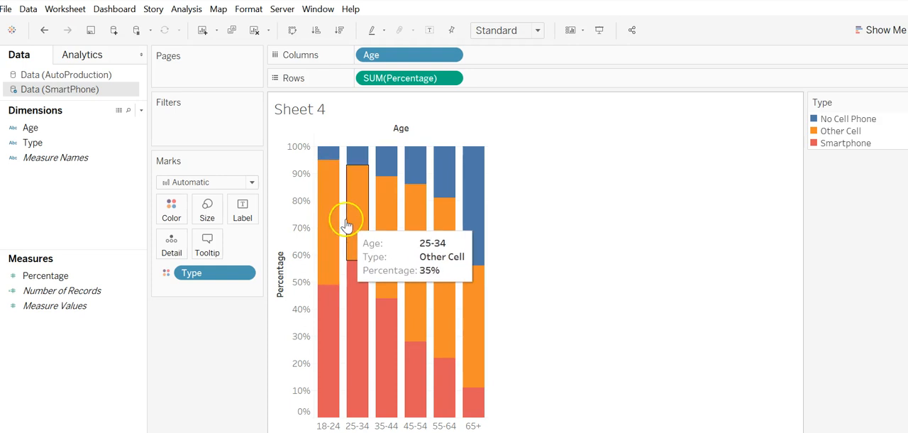
{"action": "mouse_move", "coordinate": [395, 206]}
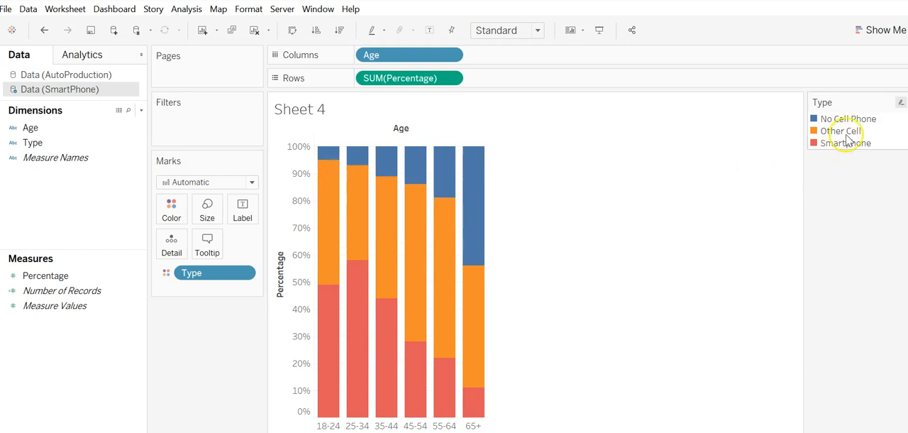
- Try stacking Other Cell below Smartphone by reordering the Type legend, and restore Smartphone to the bottom of the stack
{"action": "left_click", "coordinate": [845, 135]}
{"action": "left_click_drag", "start_coordinate": [844, 135], "coordinate": [846, 147]}
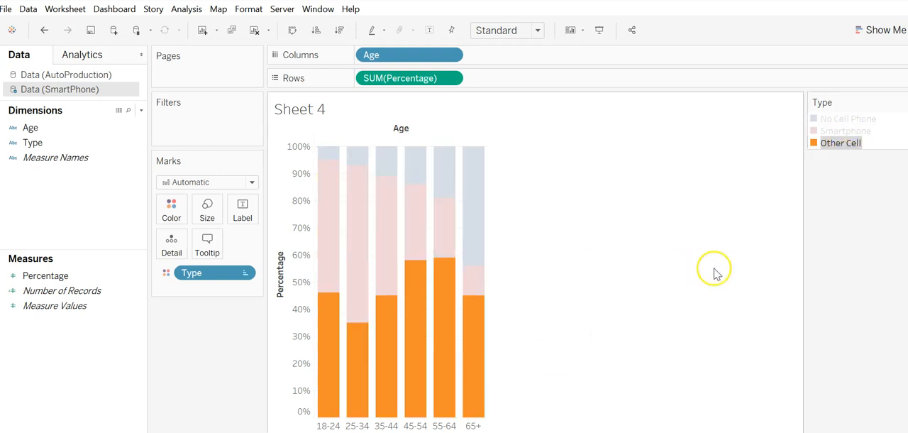
{"action": "left_click", "coordinate": [681, 274]}
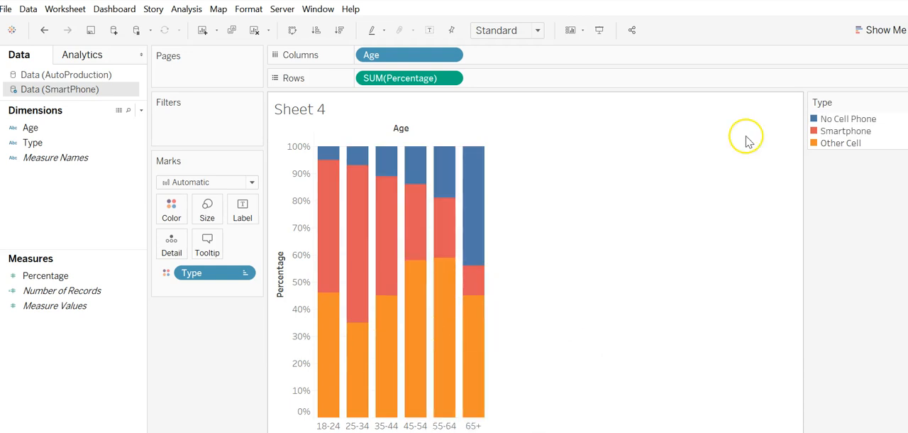
{"action": "left_click", "coordinate": [842, 135]}
{"action": "mouse_move", "coordinate": [843, 134]}
{"action": "left_mouse_down"}
{"action": "mouse_move", "coordinate": [849, 153]}
{"action": "mouse_move", "coordinate": [851, 145]}
{"action": "left_mouse_up"}
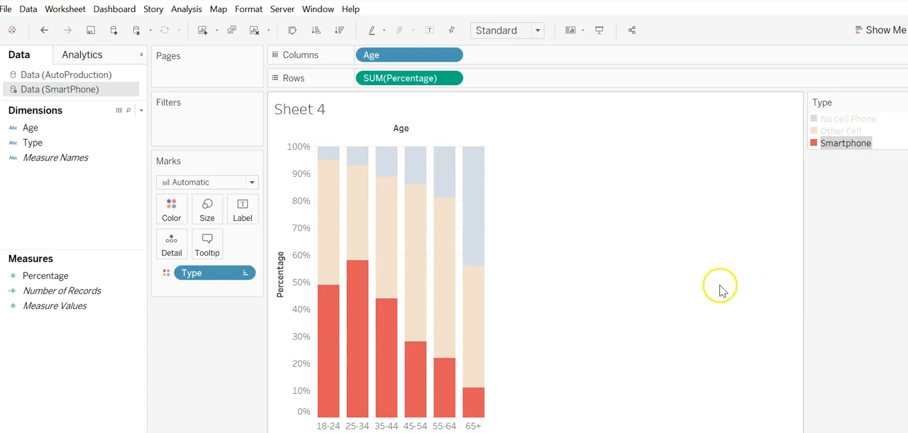
{"action": "left_click", "coordinate": [730, 287]}
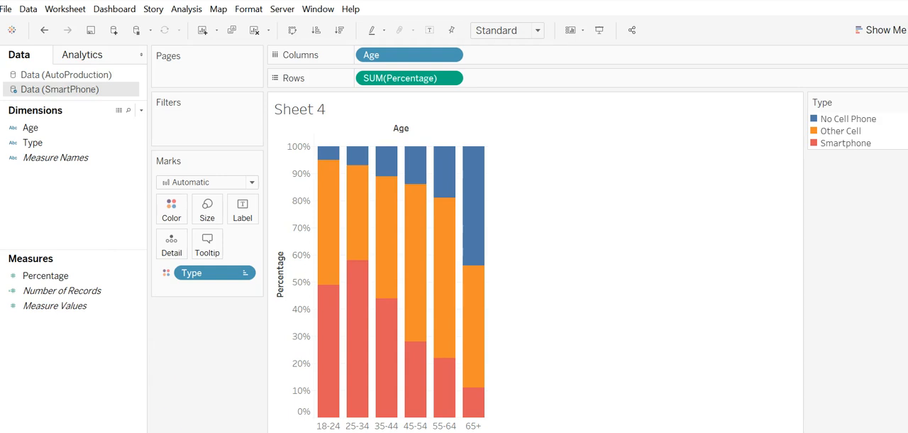
- Add a new worksheet that uses the AutoProduction data source
{"action": "left_click", "coordinate": [166, 432]}
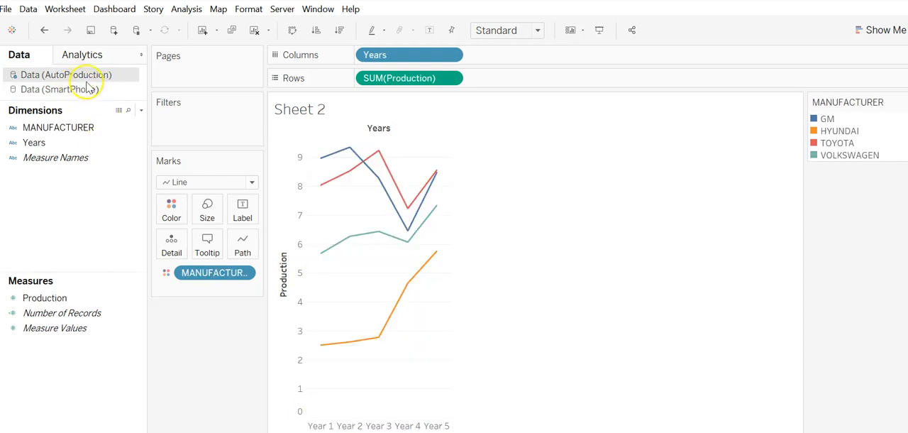
{"action": "left_click", "coordinate": [283, 432]}
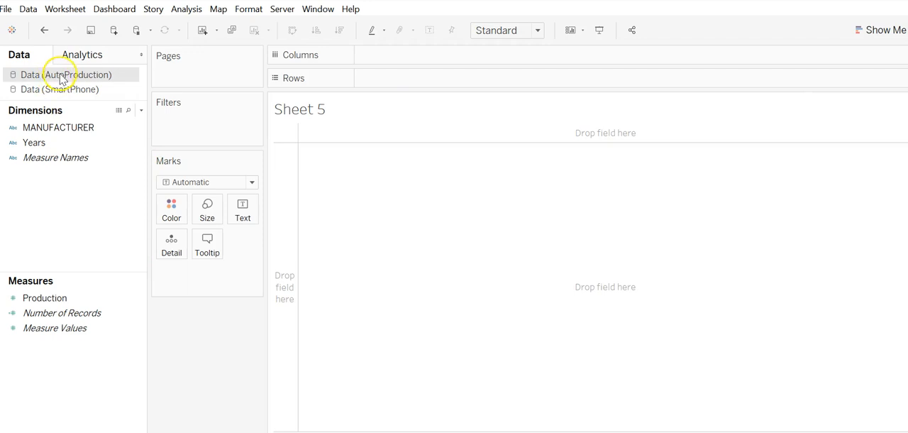
{"action": "left_click", "coordinate": [80, 90]}
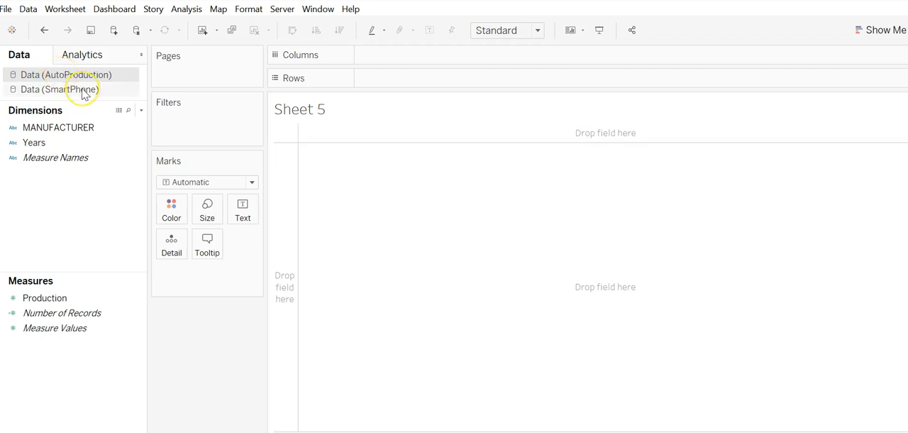
{"action": "left_click", "coordinate": [79, 77]}
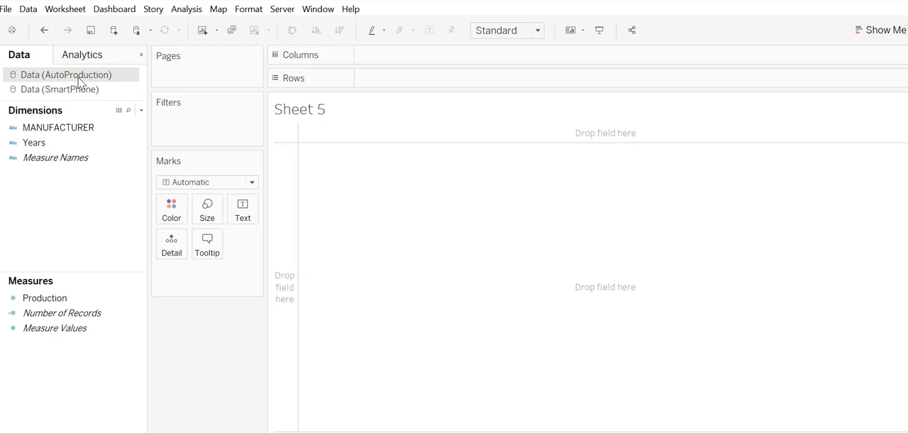
- Build a column chart with MANUFACTURER on Columns and the sum of Production on Rows
{"action": "left_click", "coordinate": [61, 127]}
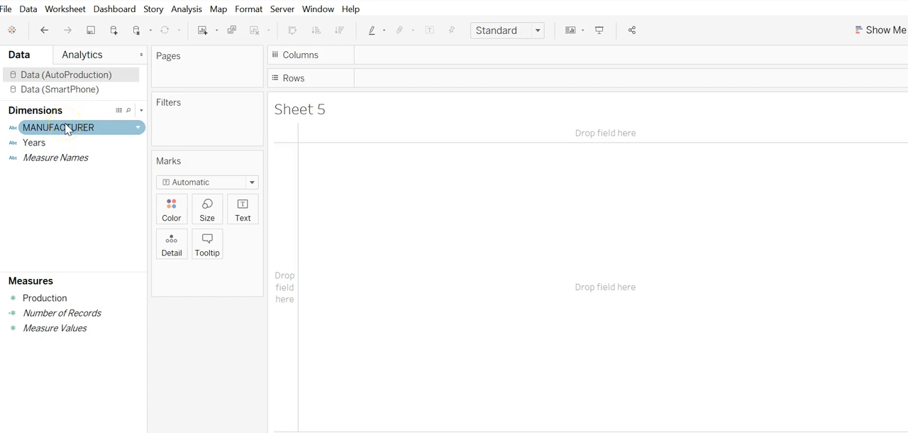
{"action": "left_click_drag", "start_coordinate": [65, 130], "coordinate": [402, 61]}
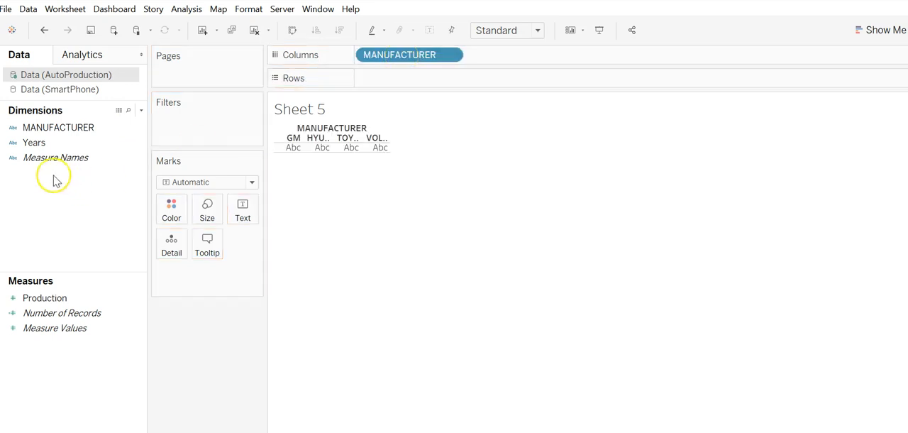
{"action": "left_click", "coordinate": [59, 299]}
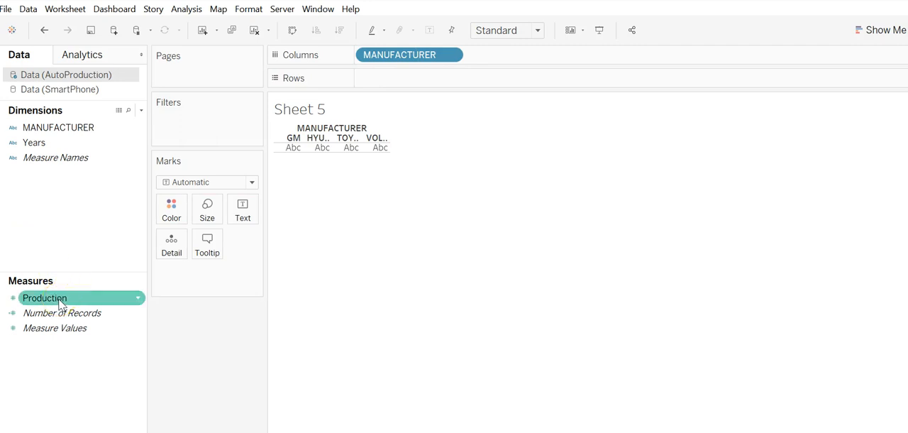
{"action": "left_click", "coordinate": [60, 301]}
{"action": "left_click_drag", "start_coordinate": [60, 302], "coordinate": [399, 88]}
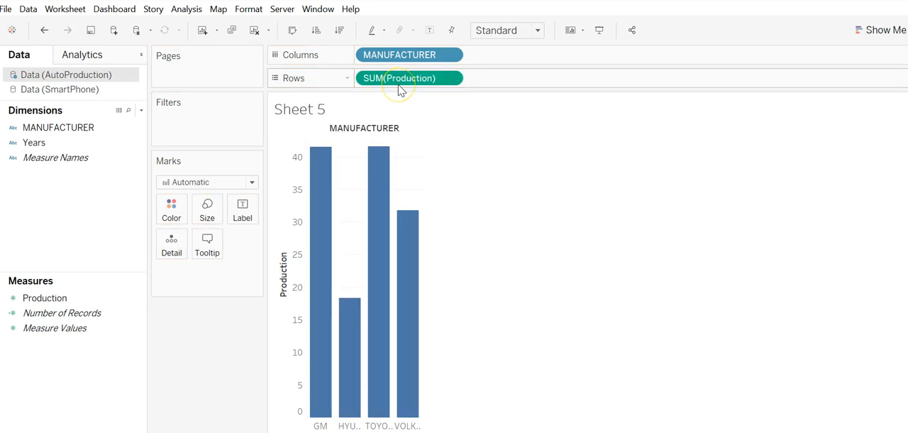
- Color the manufacturer columns by Years to stack them, and compare the result with the age chart on Sheet 4
{"action": "left_click", "coordinate": [33, 144]}
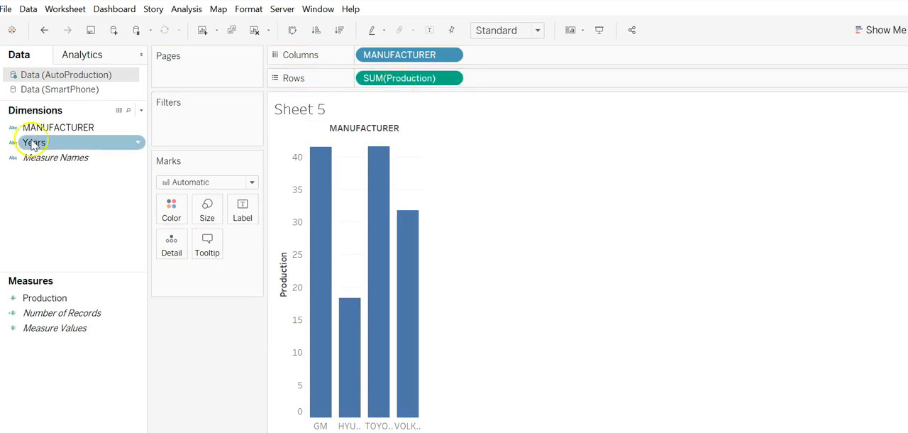
{"action": "left_click_drag", "start_coordinate": [33, 144], "coordinate": [171, 212]}
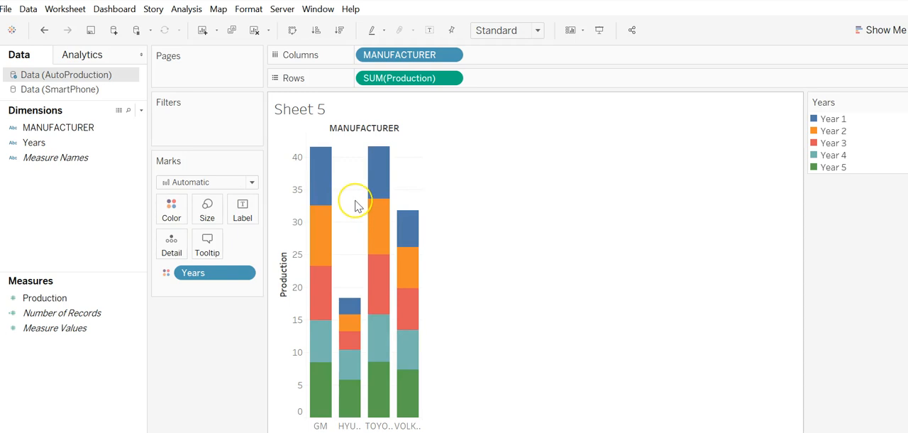
{"action": "left_click", "coordinate": [326, 176]}
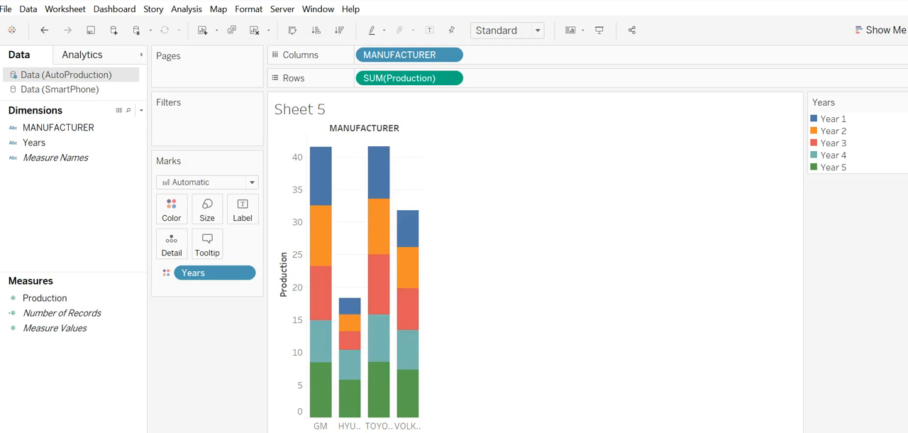
{"action": "left_click", "coordinate": [245, 431]}
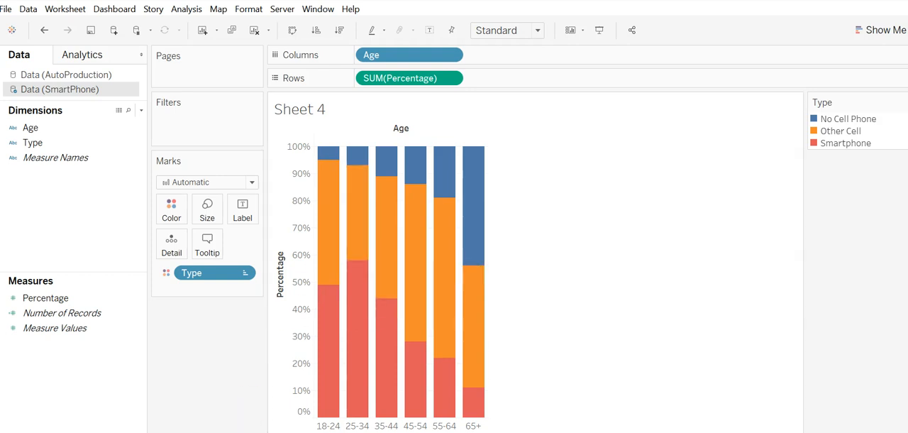
{"action": "left_click", "coordinate": [287, 431]}
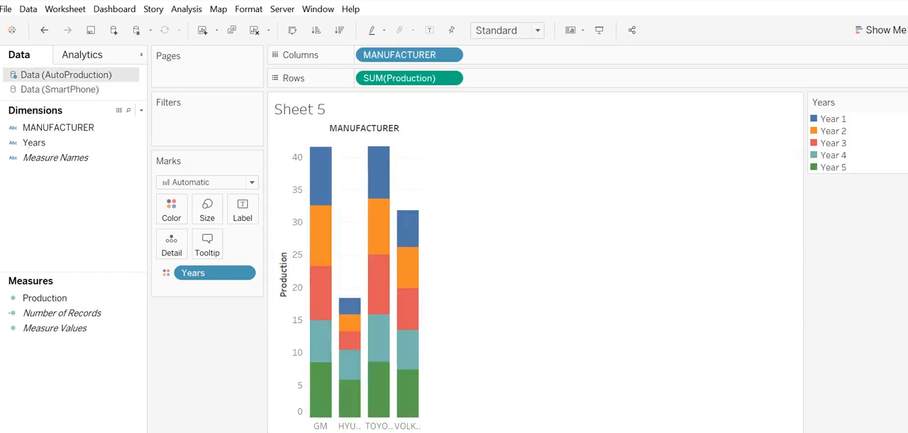